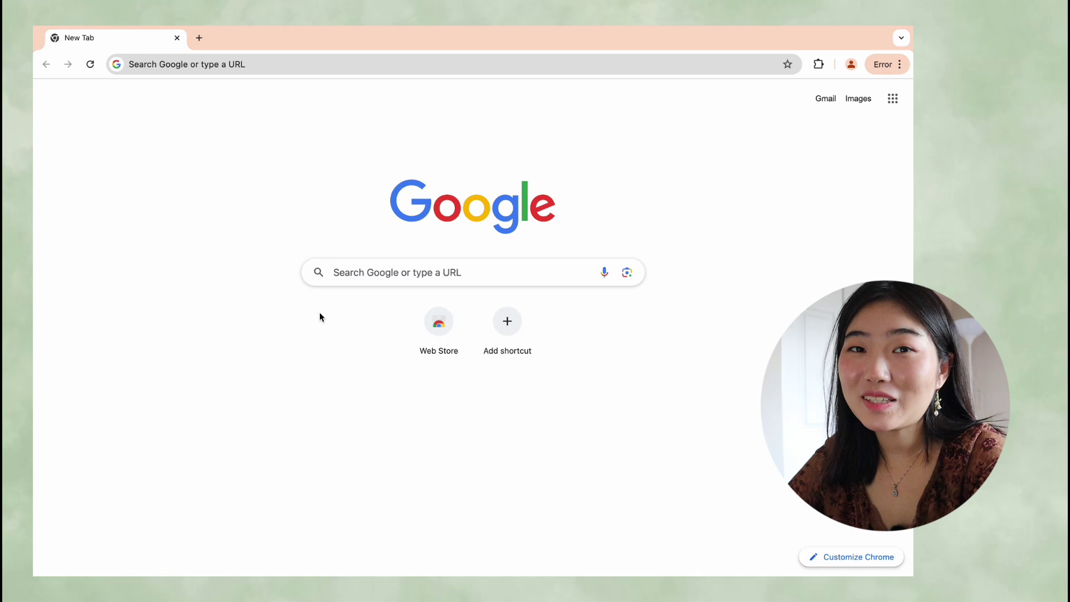
click(263, 66)
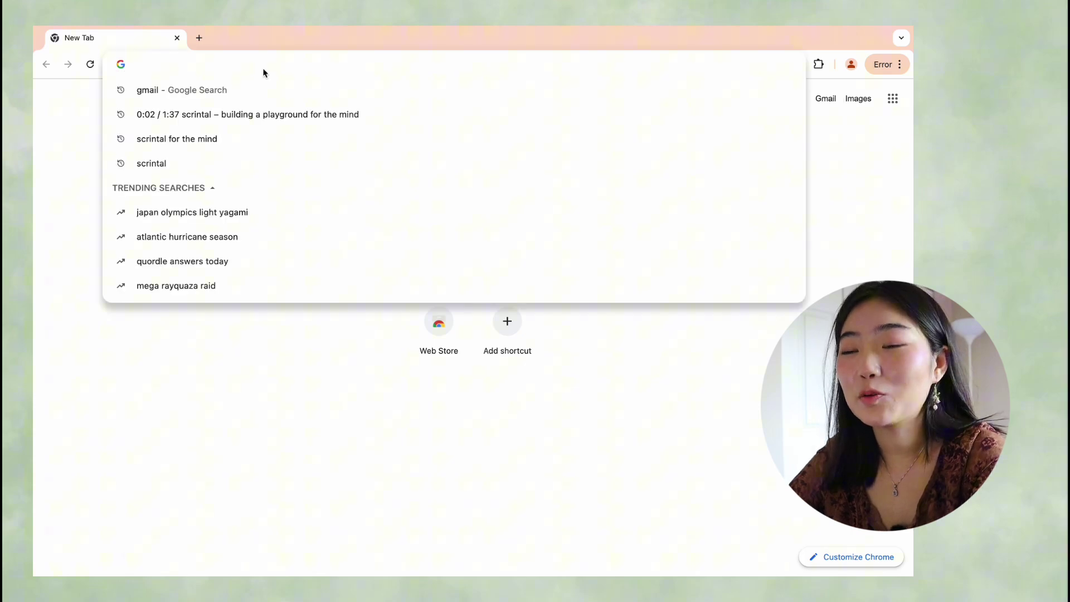
text(https://updf.ai/)
key(Return)
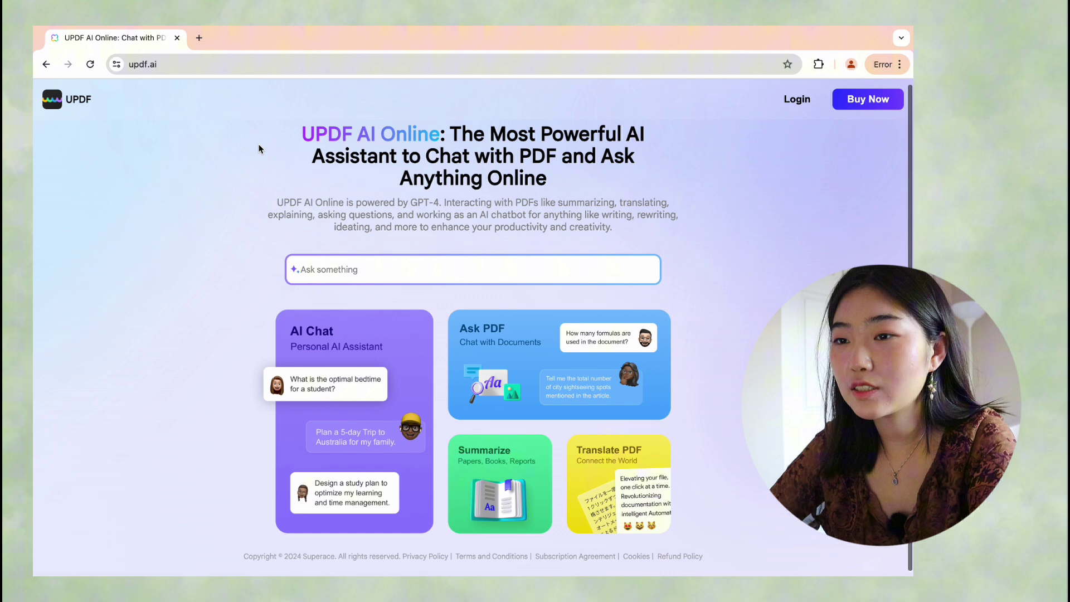
scroll(388, 244, up, 1)
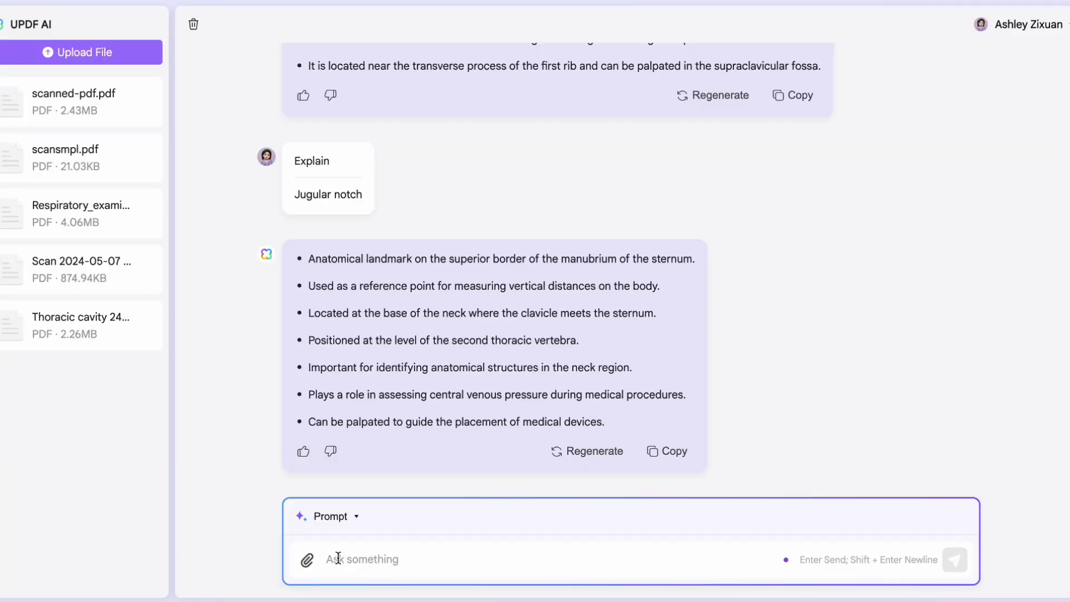
Step: Delete the earlier jugular-notch conversation and bring up the chat mode list to choose Explain
click(193, 24)
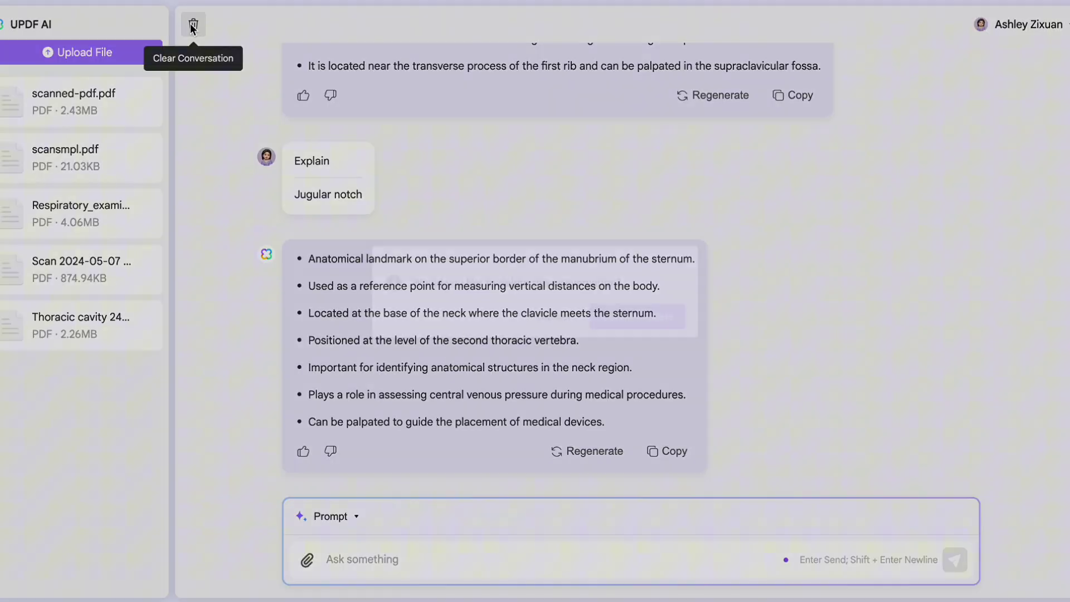
click(655, 330)
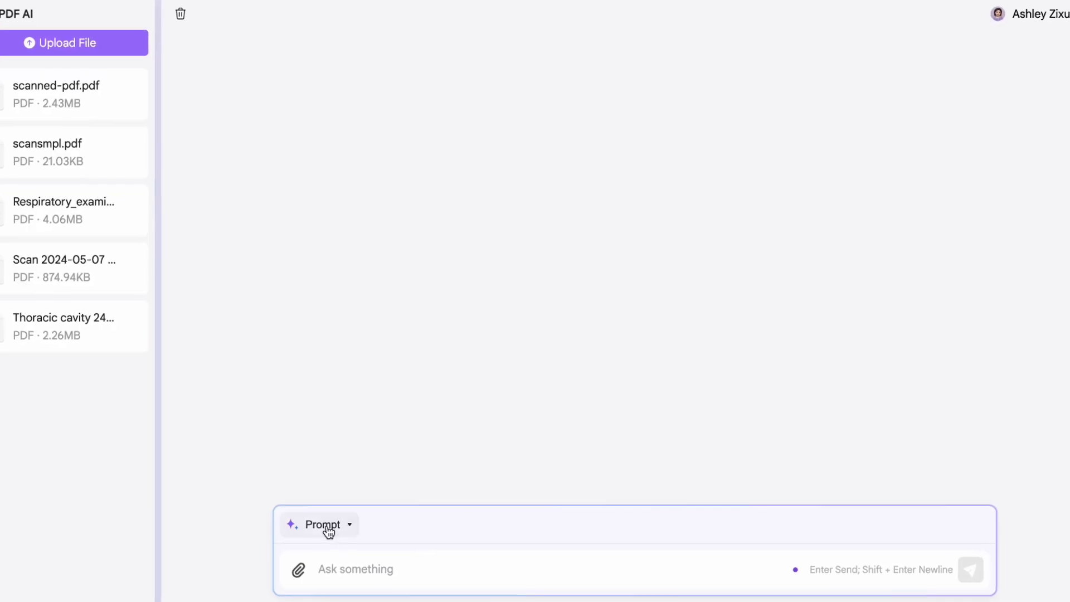
click(326, 528)
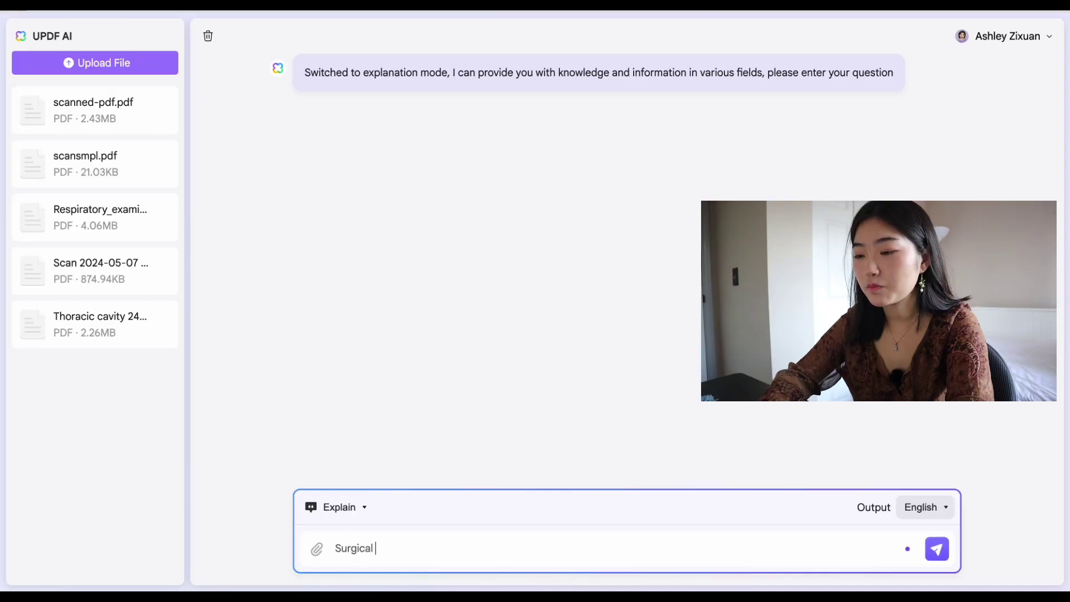
Step: Ask for an explanation of 'Surgical oncology', then bring up the mode list for Translate
text(oncology)
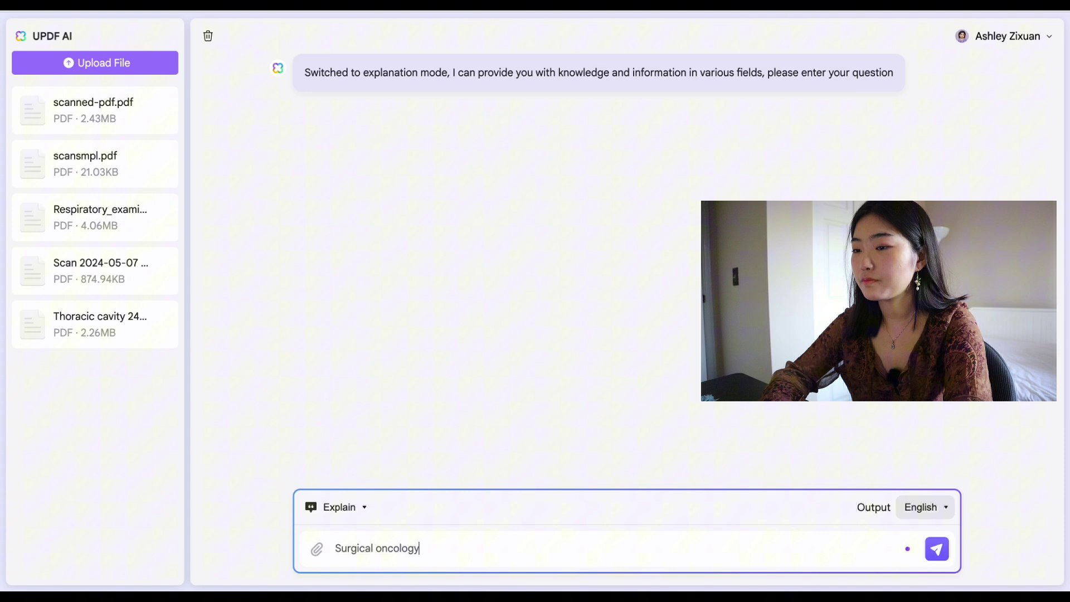
key(Return)
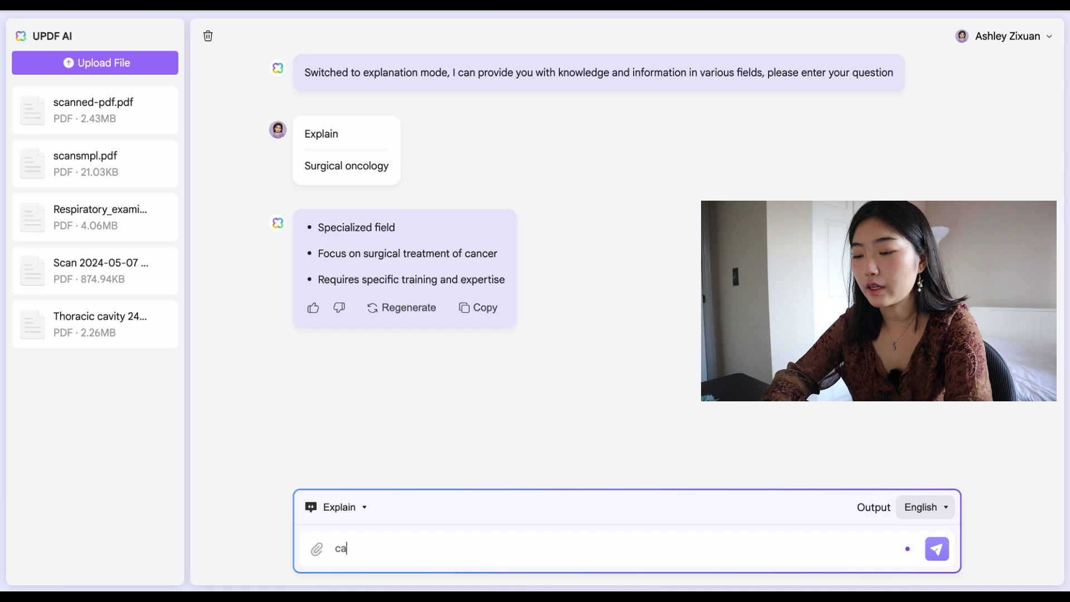
click(334, 506)
Step: Switch to Translate mode and send a self-introduction sentence for translation into Spanish
click(351, 436)
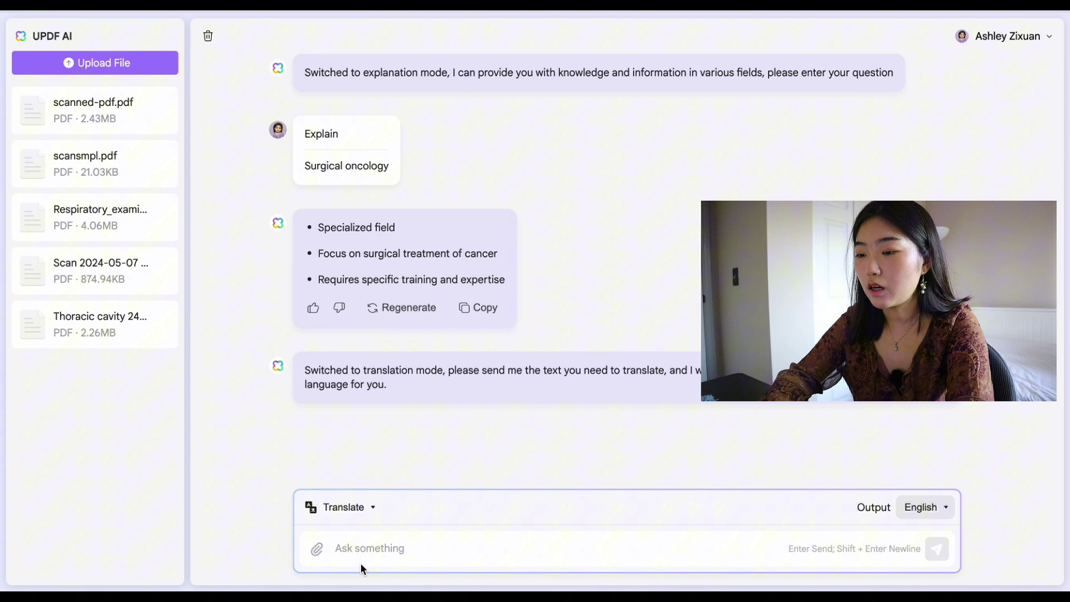
click(357, 548)
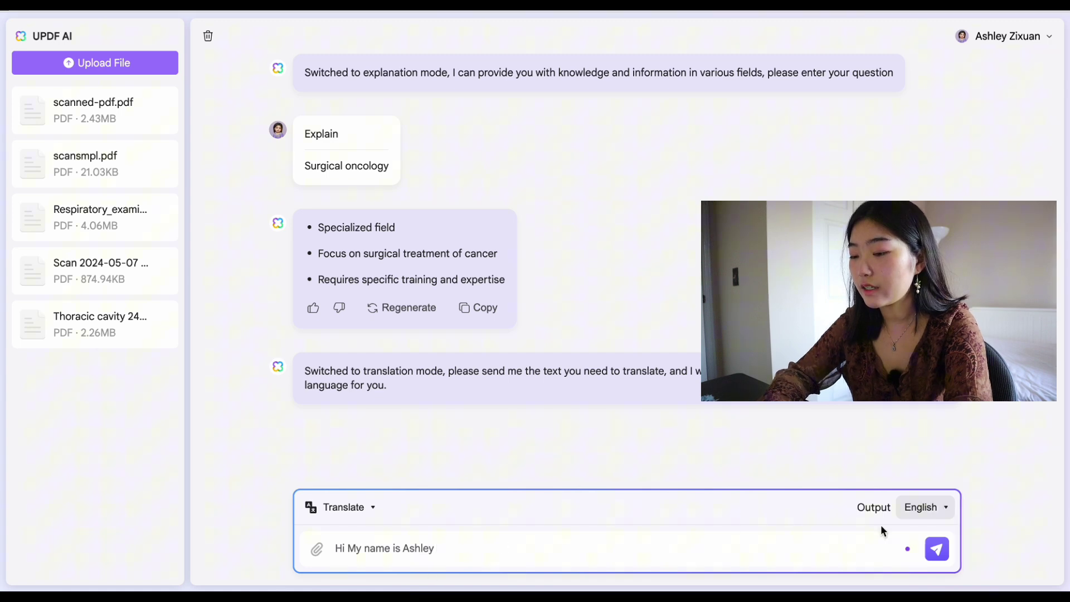
click(930, 513)
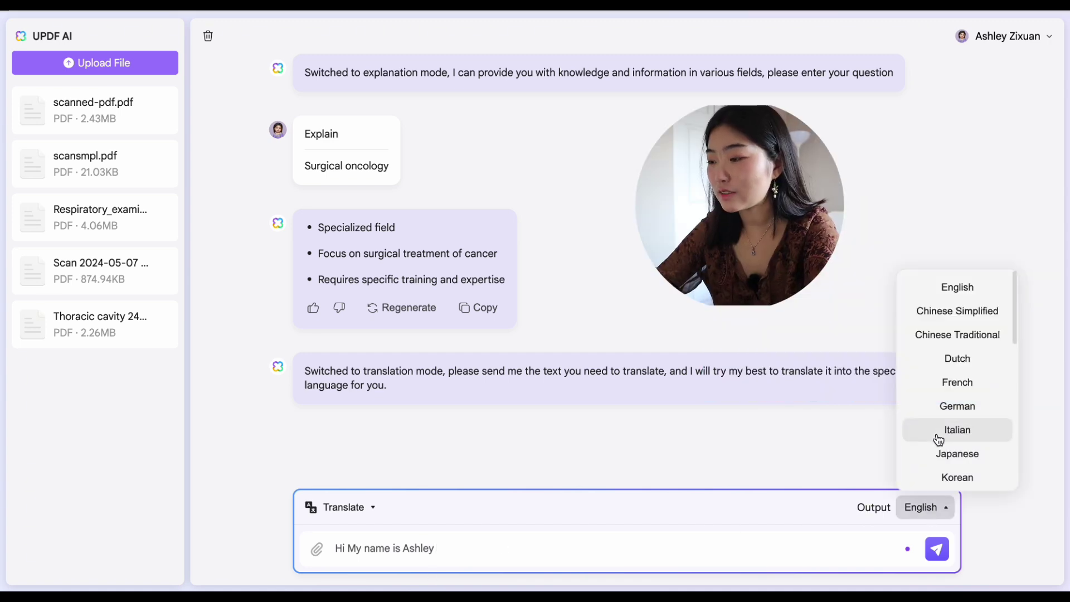
scroll(938, 441, down, 2)
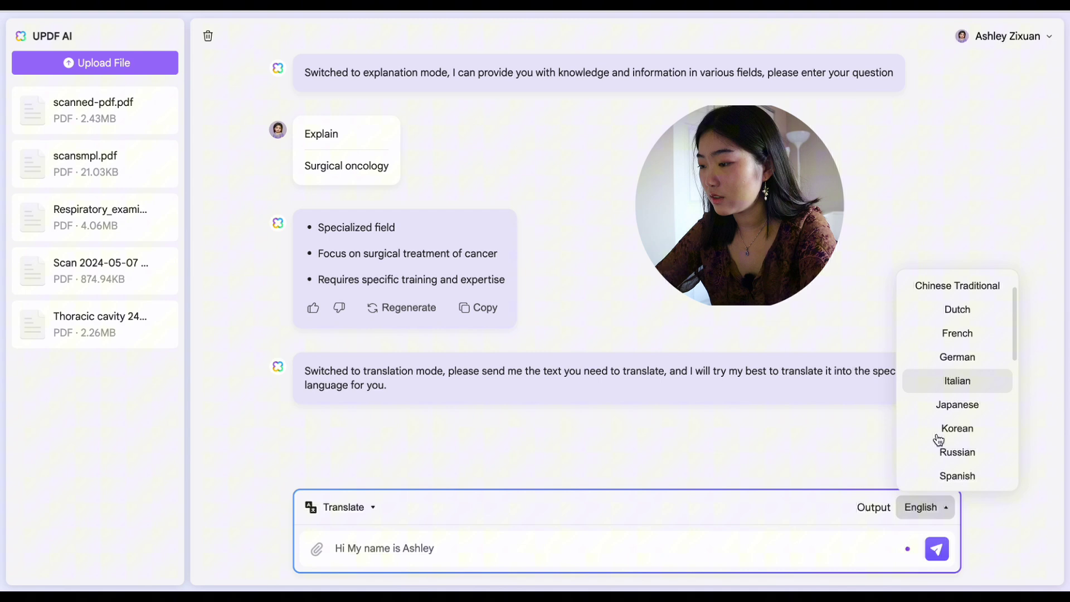
click(946, 461)
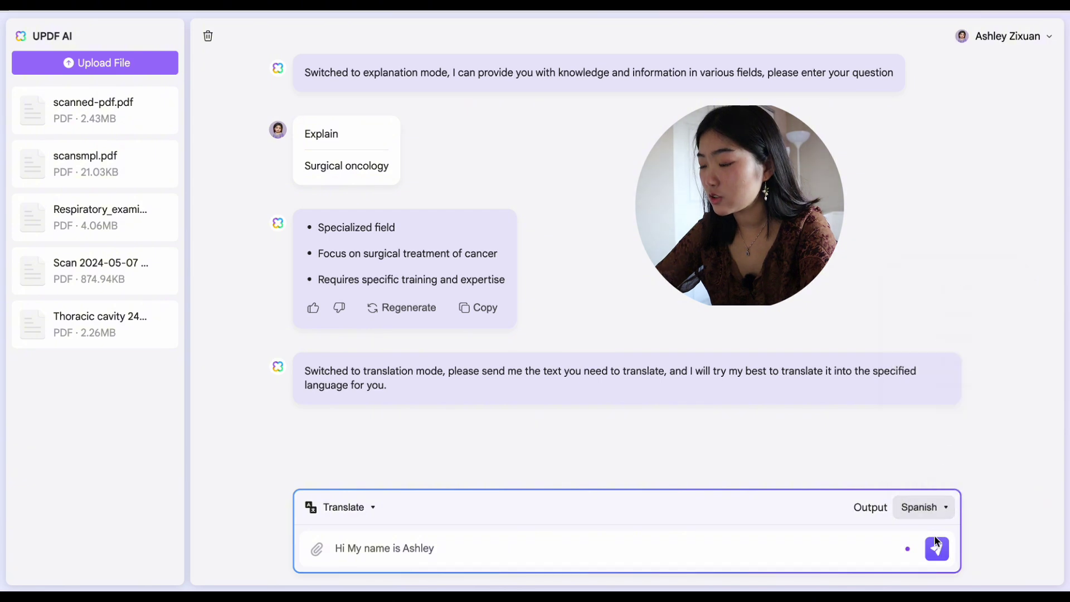
click(937, 549)
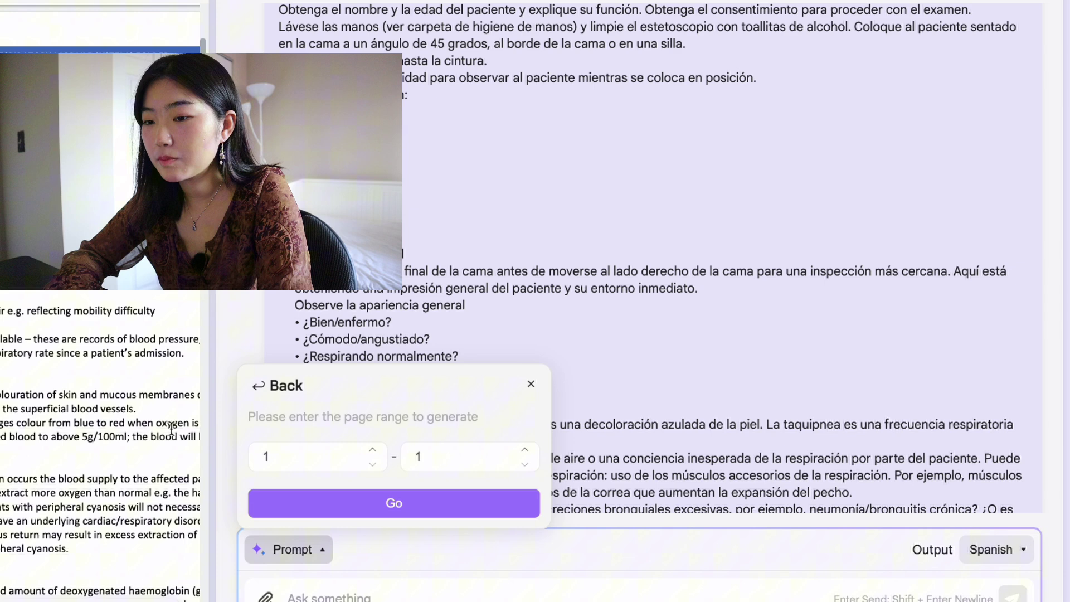
Step: Set the page range to 1–2 and generate the Spanish mind map rooted at Examen Respiratorio
scroll(171, 429, down, 2)
scroll(171, 429, down, 5)
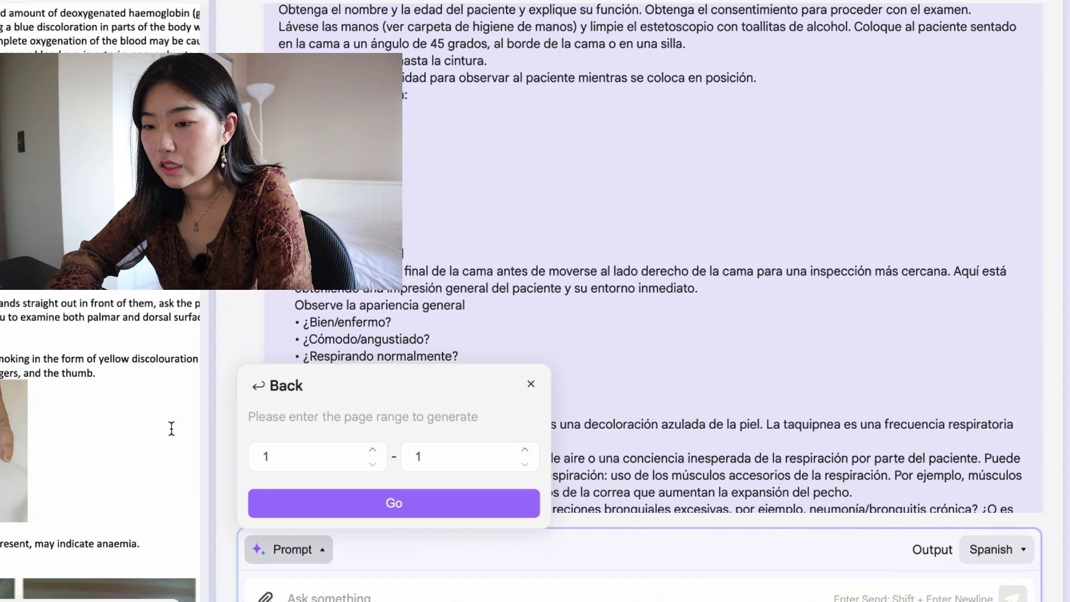
scroll(172, 429, down, 2)
scroll(172, 428, up, 6)
scroll(171, 429, down, 2)
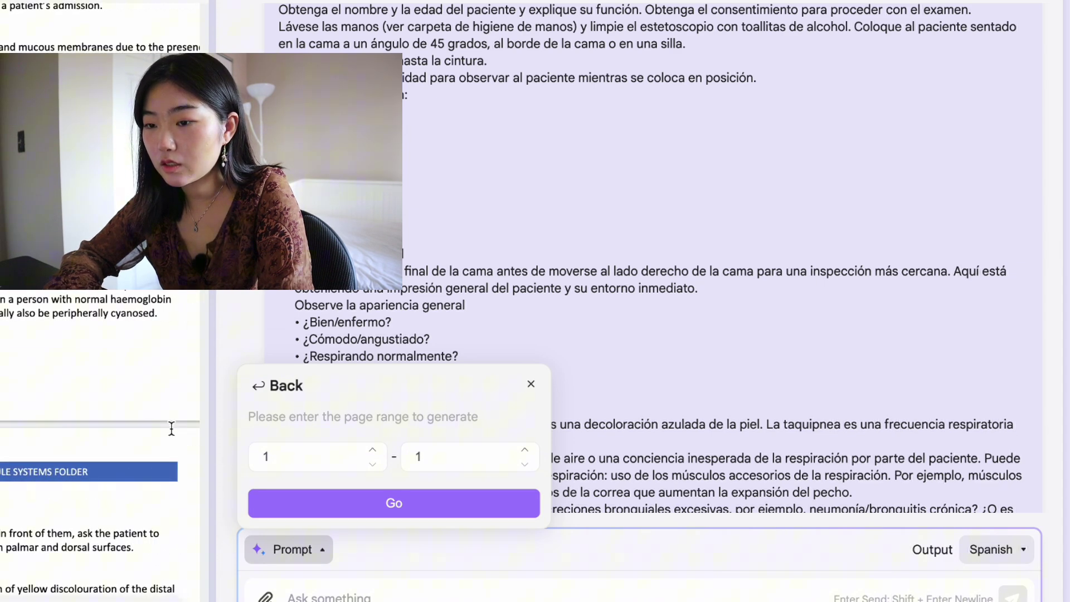
scroll(172, 428, up, 5)
scroll(172, 429, up, 8)
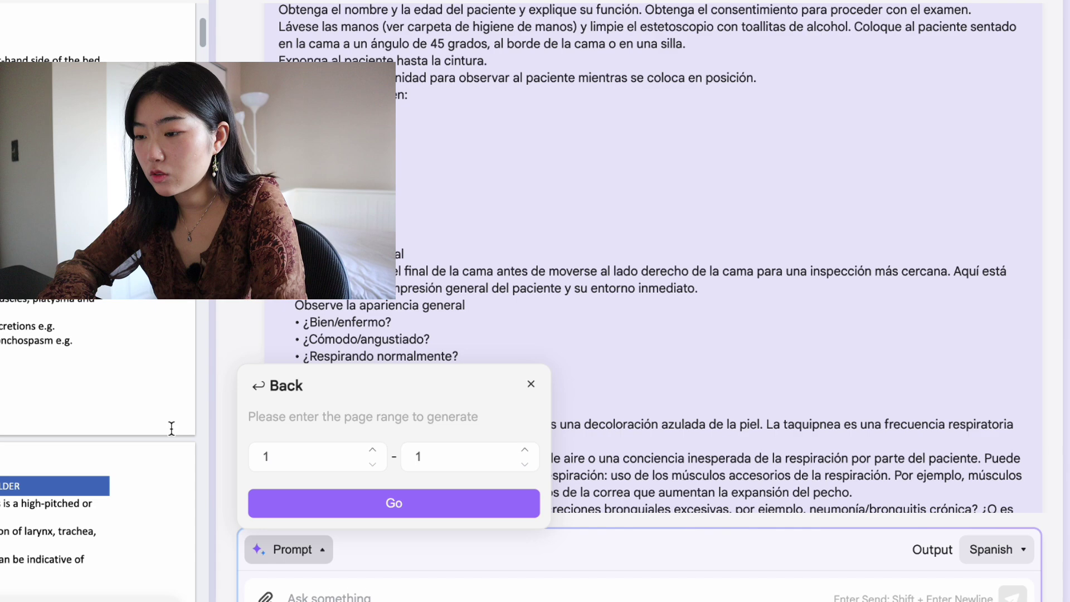
click(454, 461)
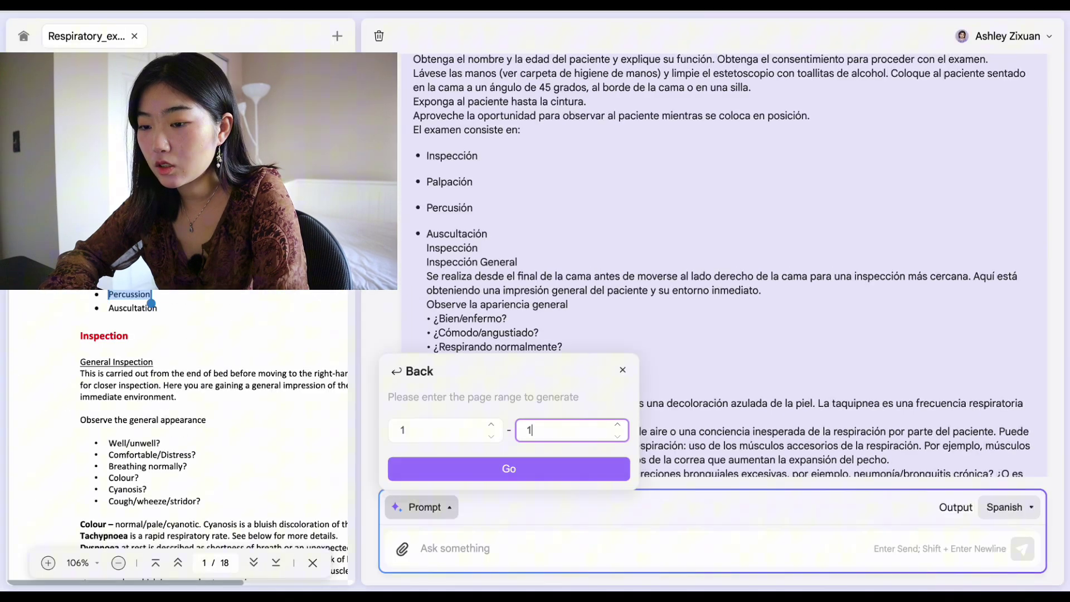
click(532, 470)
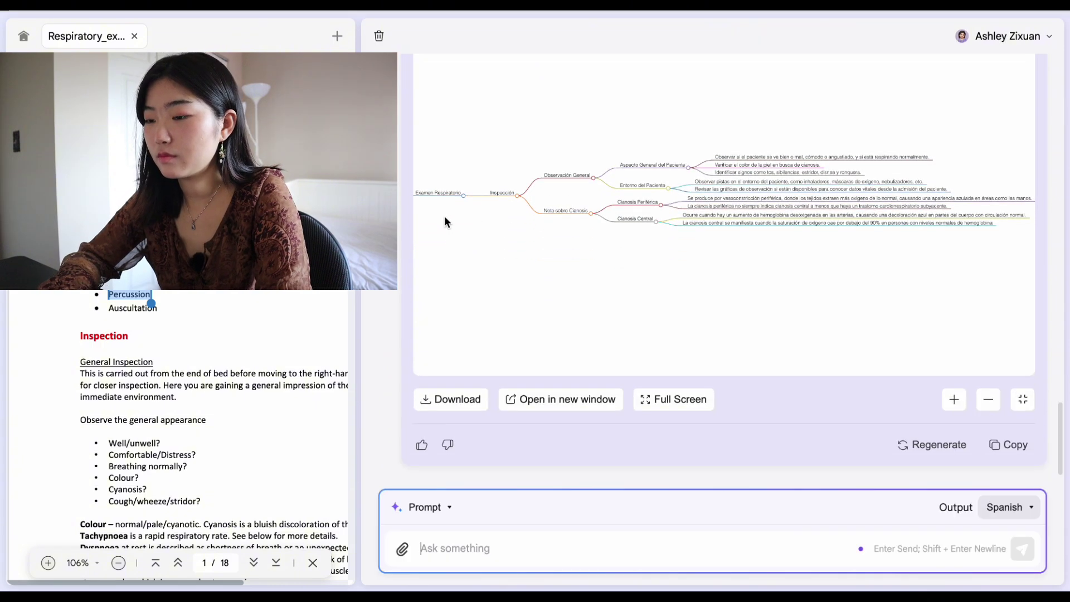
scroll(457, 229, up, 3)
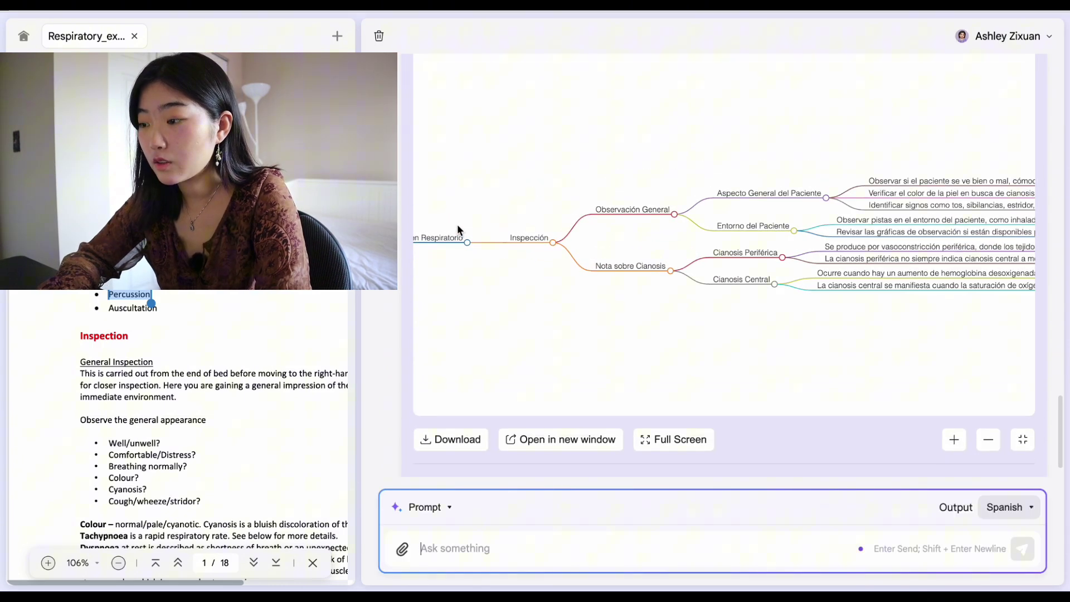
scroll(457, 225, up, 2)
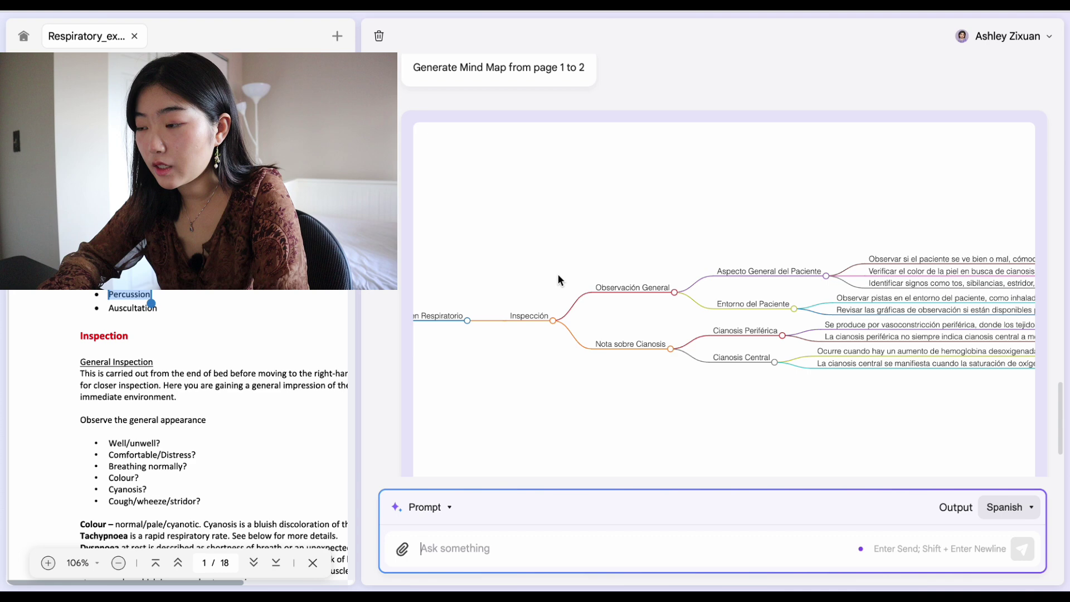
scroll(618, 296, down, 3)
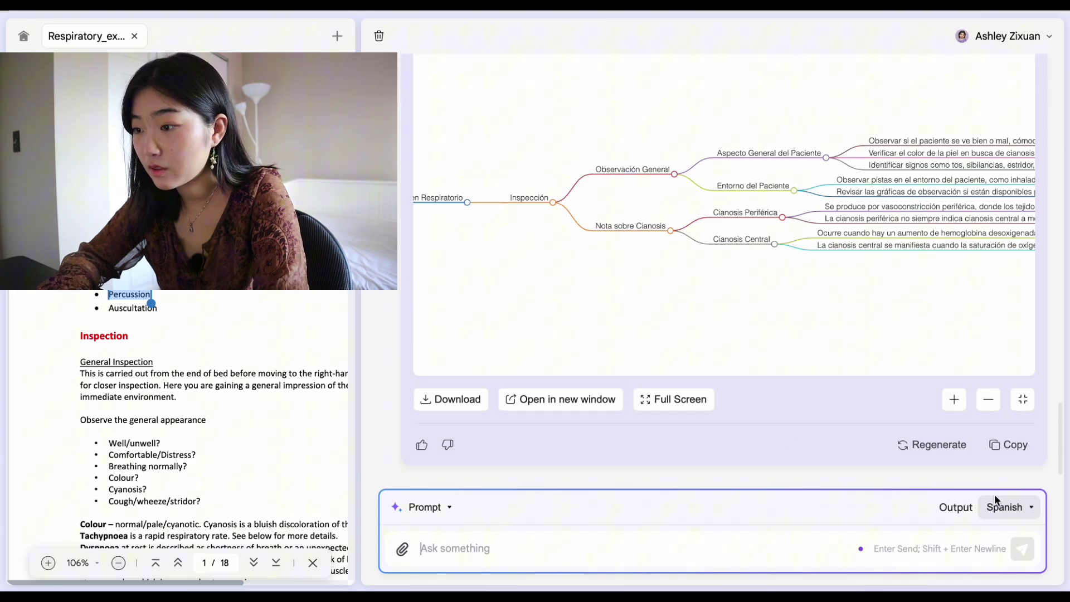
Step: Switch the output language to English and generate a mind map of pages 1 to 2
click(1014, 508)
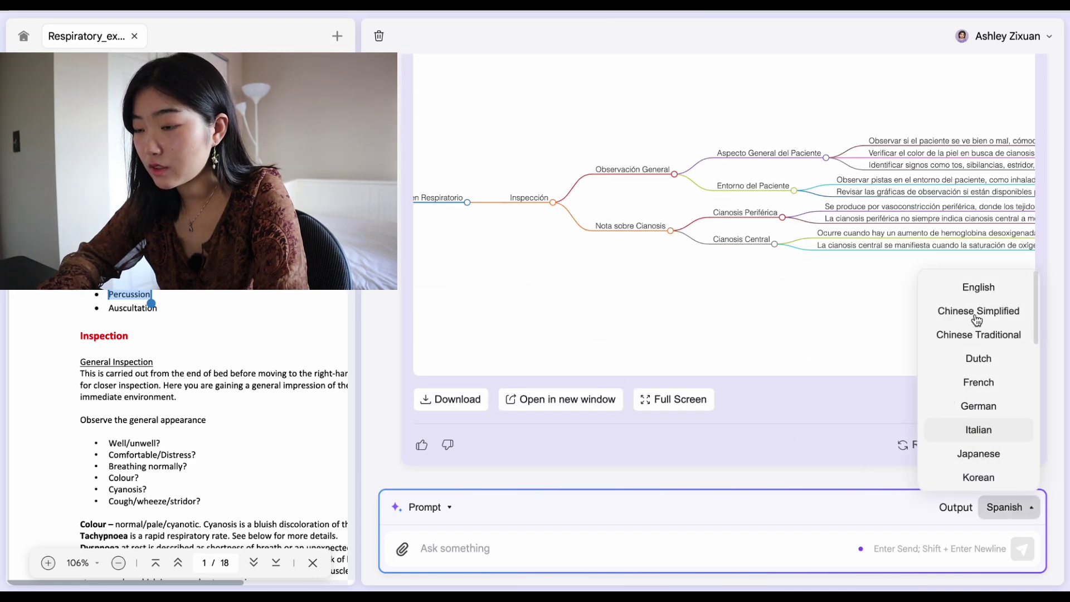
click(979, 288)
click(428, 507)
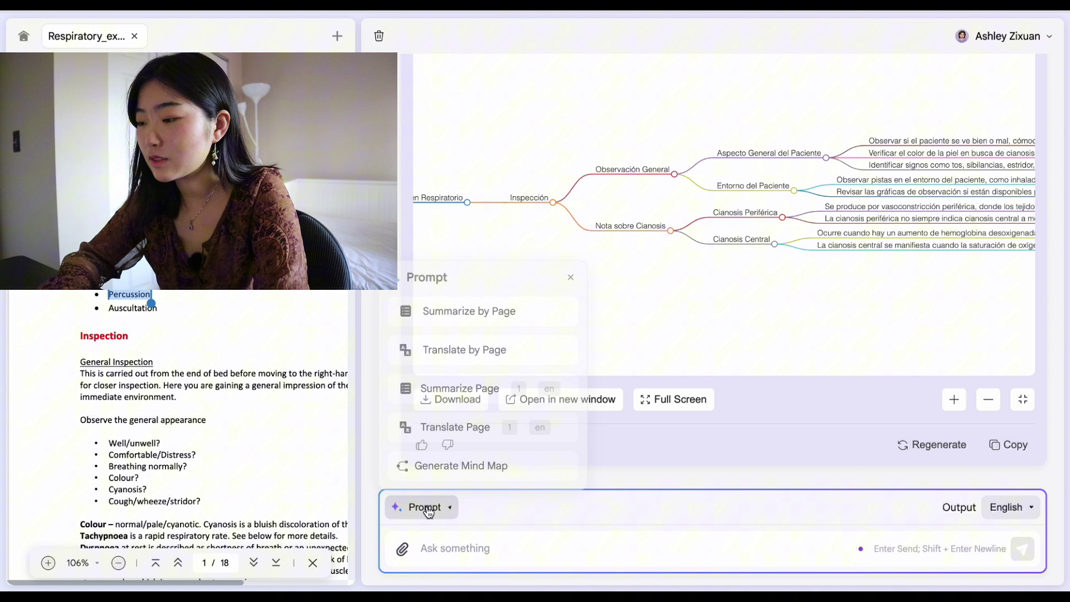
click(460, 464)
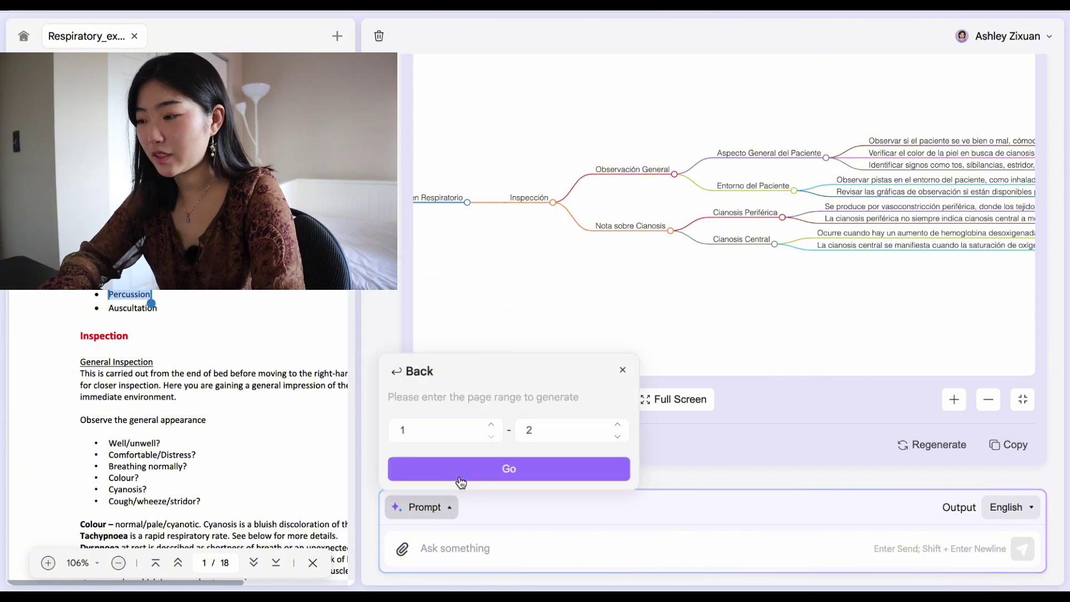
click(505, 464)
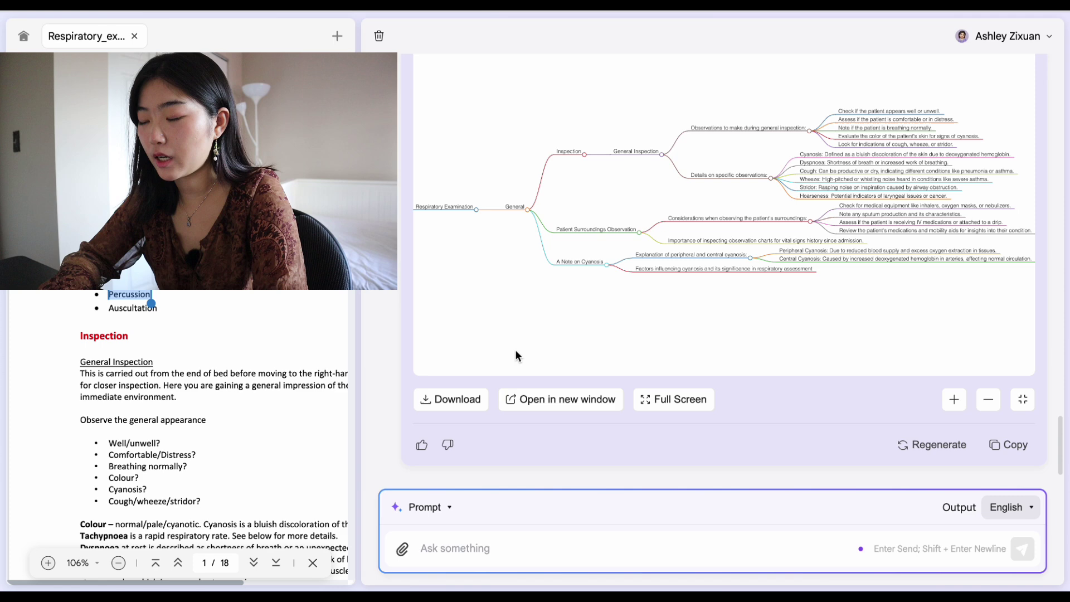
Step: Zoom and pan the mind map to read the General Inspection observations and detail branches
scroll(532, 183, up, 5)
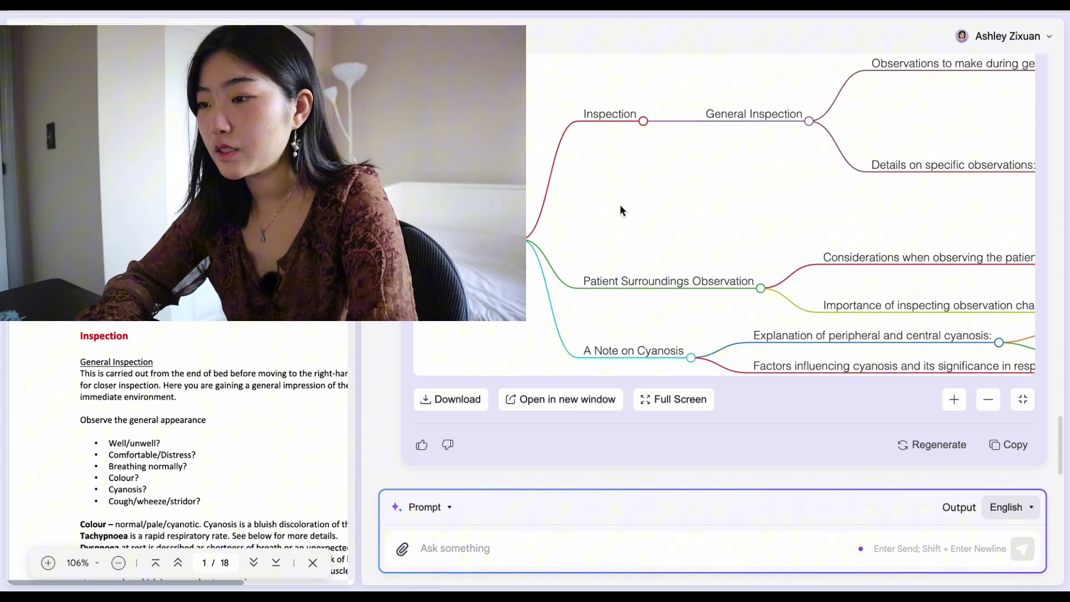
scroll(607, 206, down, 2)
scroll(605, 206, down, 2)
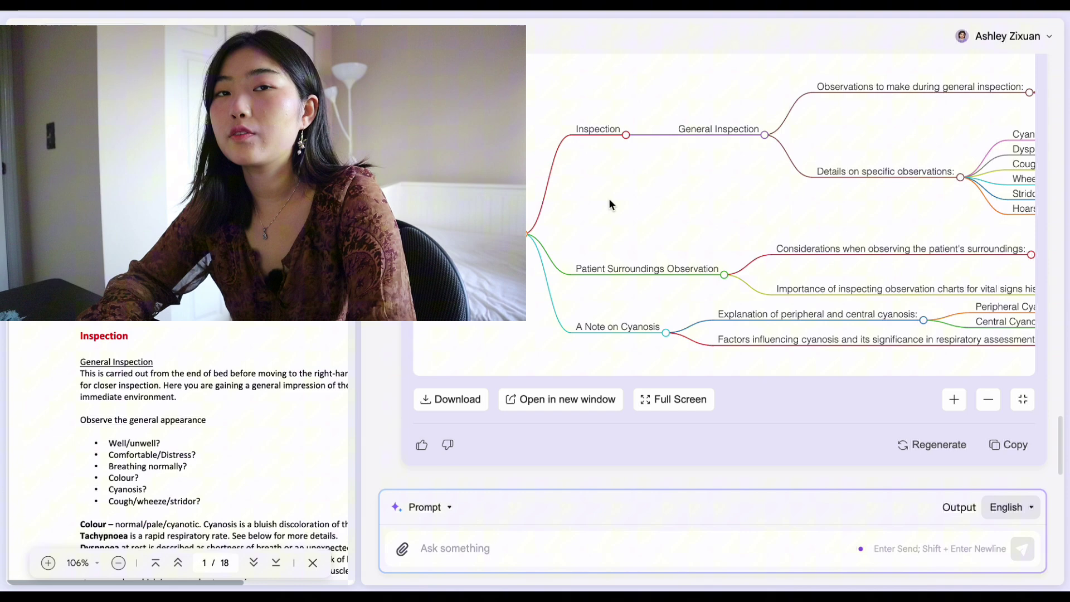
drag(585, 230, 644, 244)
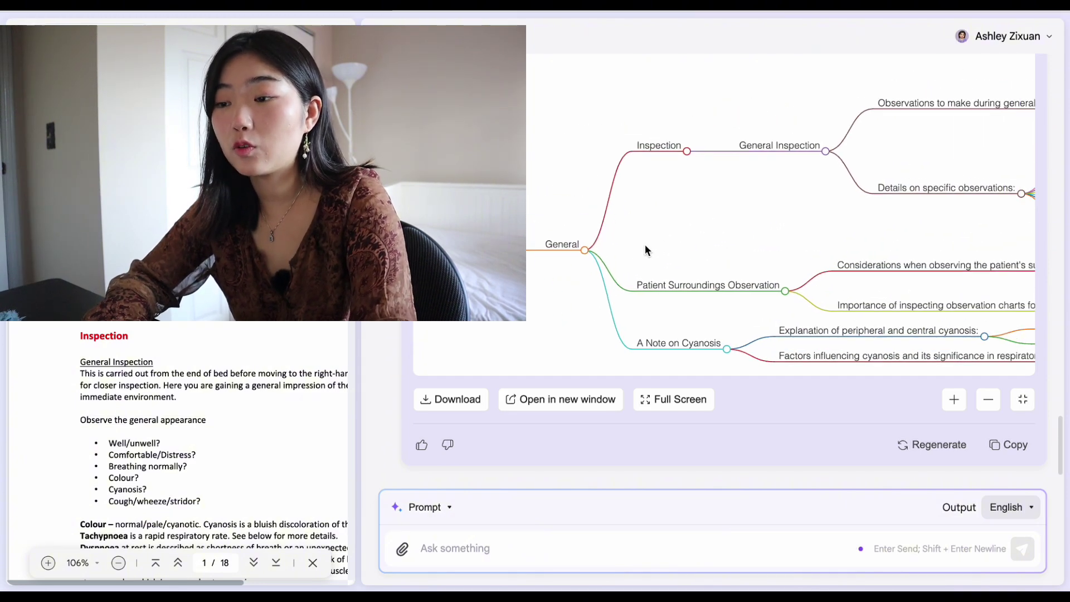
drag(704, 221, 469, 255)
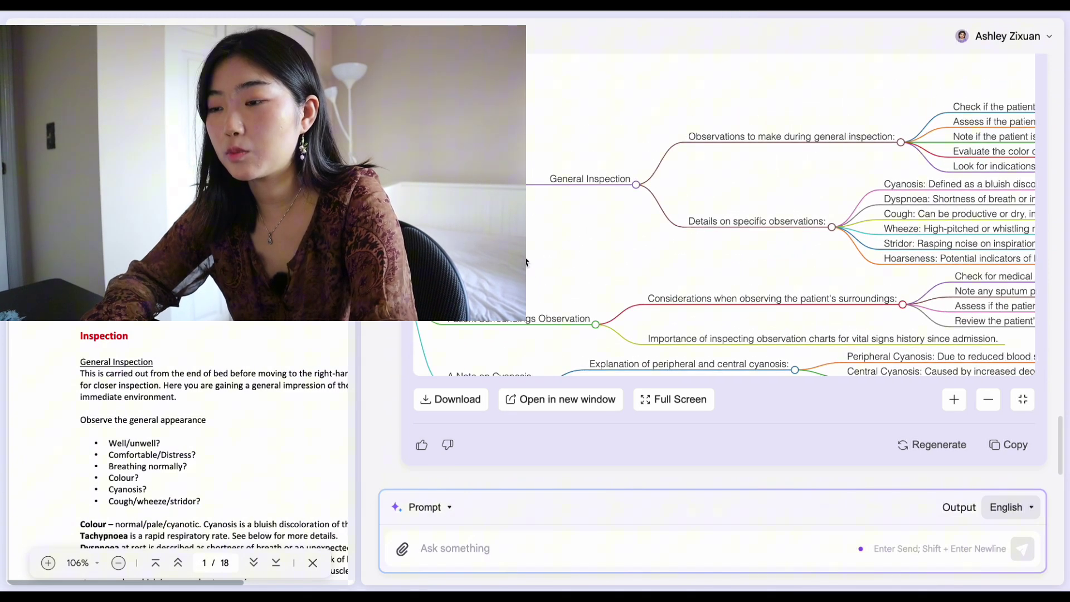
drag(697, 206, 623, 206)
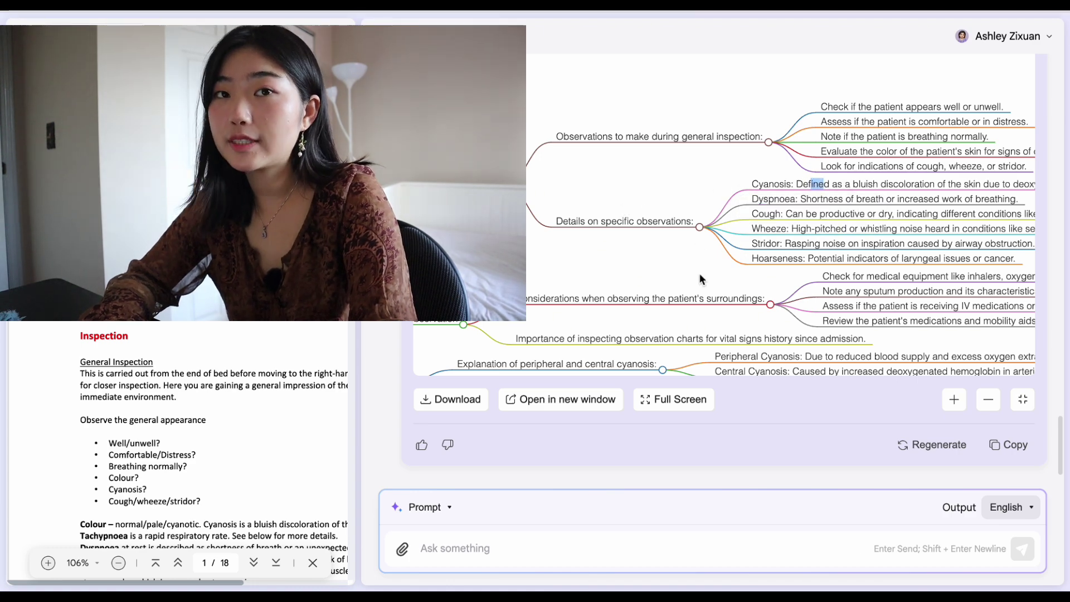
drag(699, 273, 819, 191)
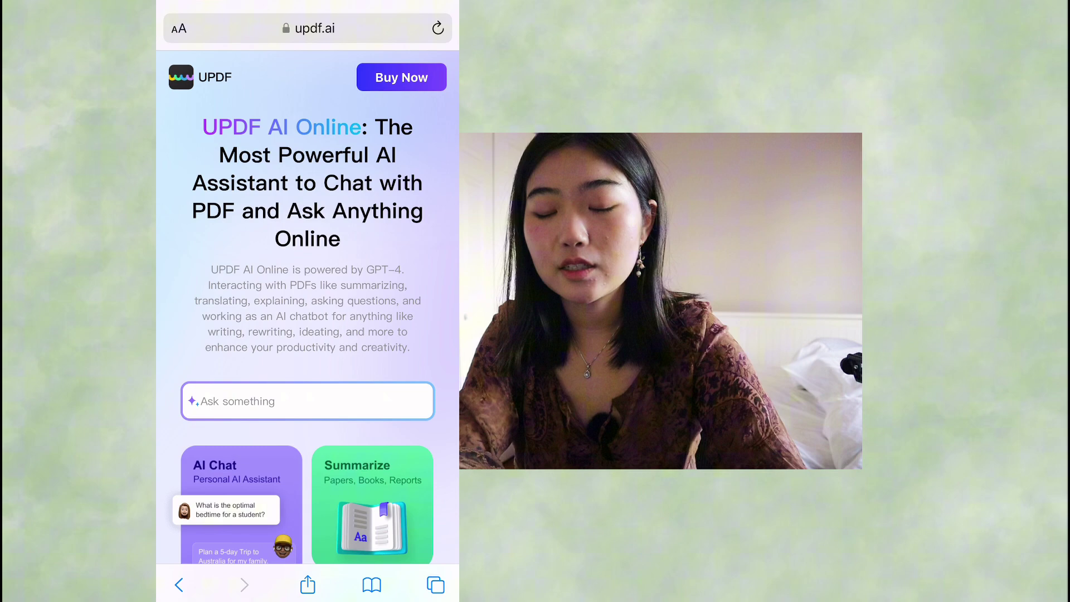
Step: Pick the photo of the orange Dutch 'Tassencontrole' sign to attach
scroll(308, 307, down, 3)
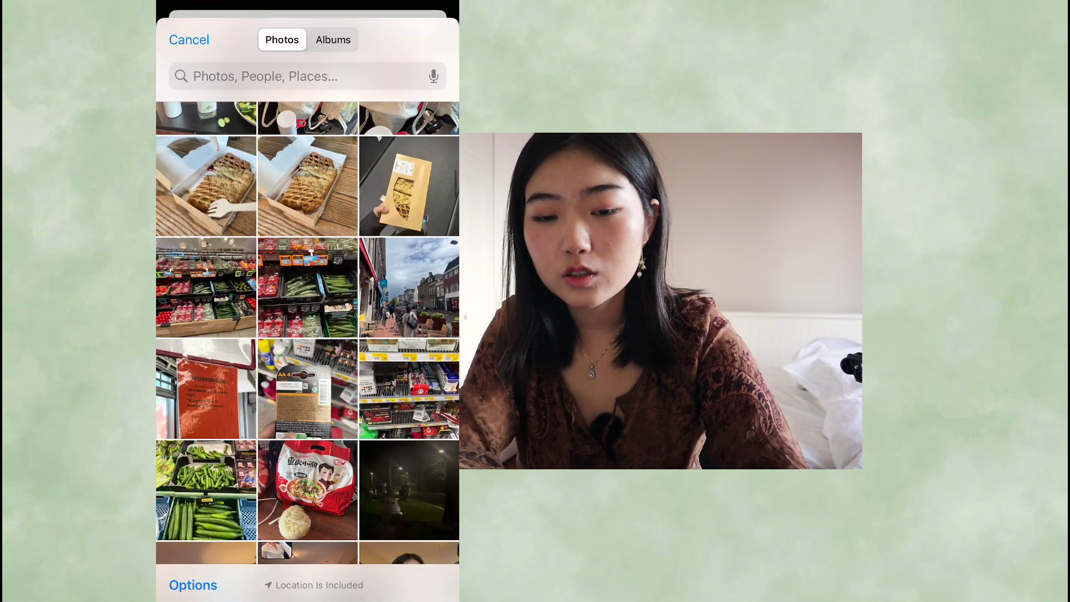
click(206, 379)
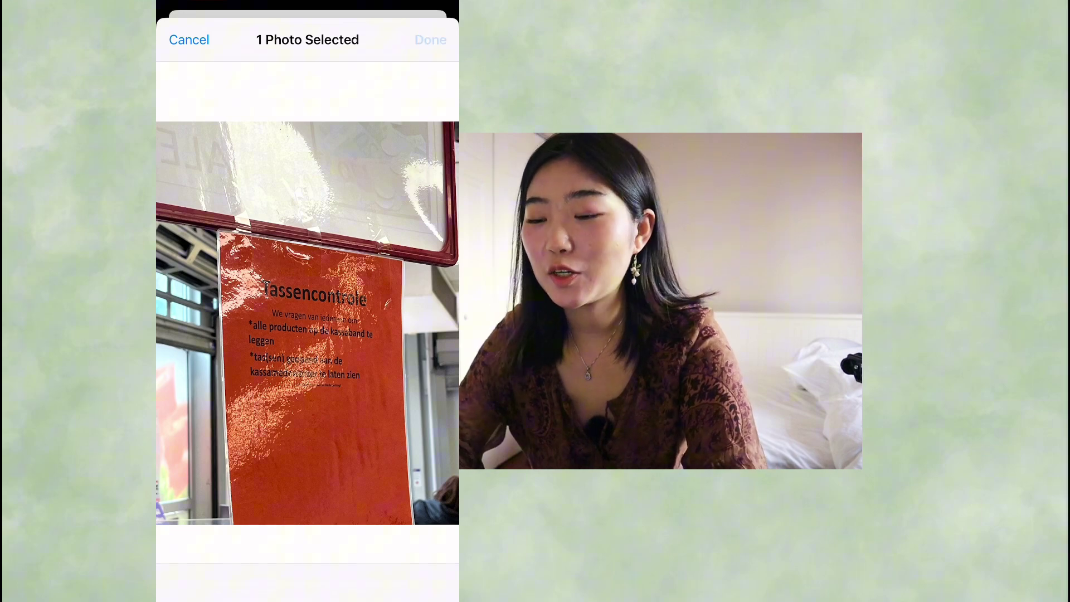
Step: Attach the sign photo and send 'Can you translate the text' to get the English 'Bag Check' translation
click(308, 323)
click(430, 554)
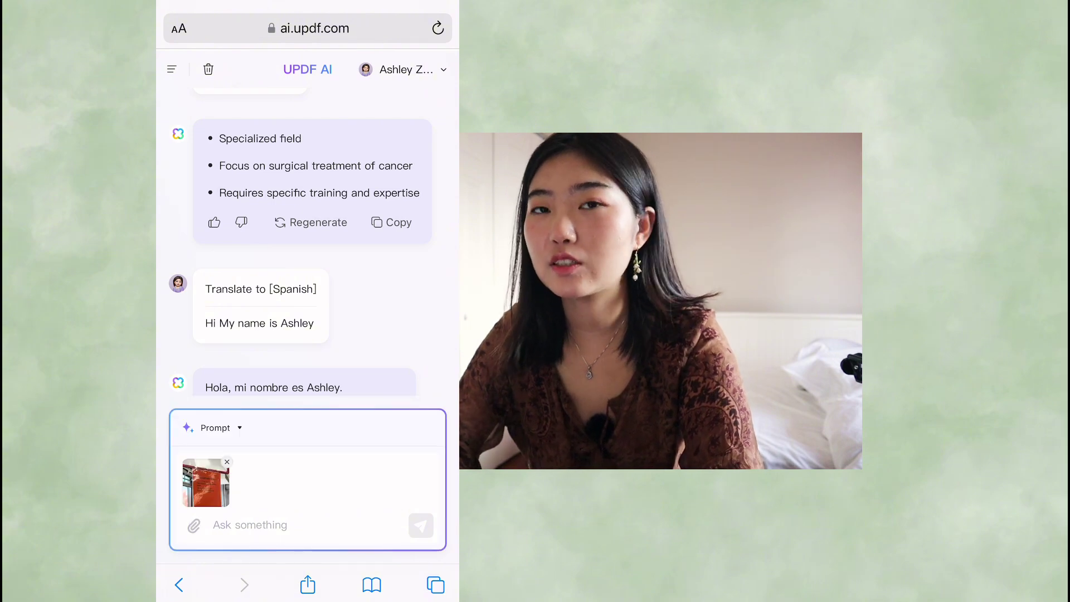
click(250, 525)
text(Can you)
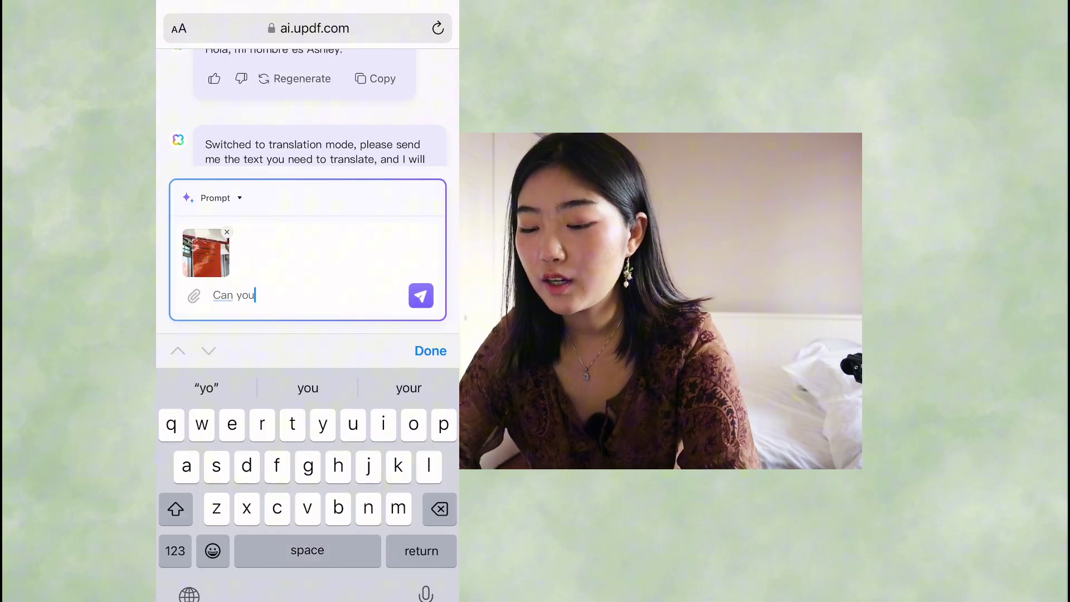
text( translate th)
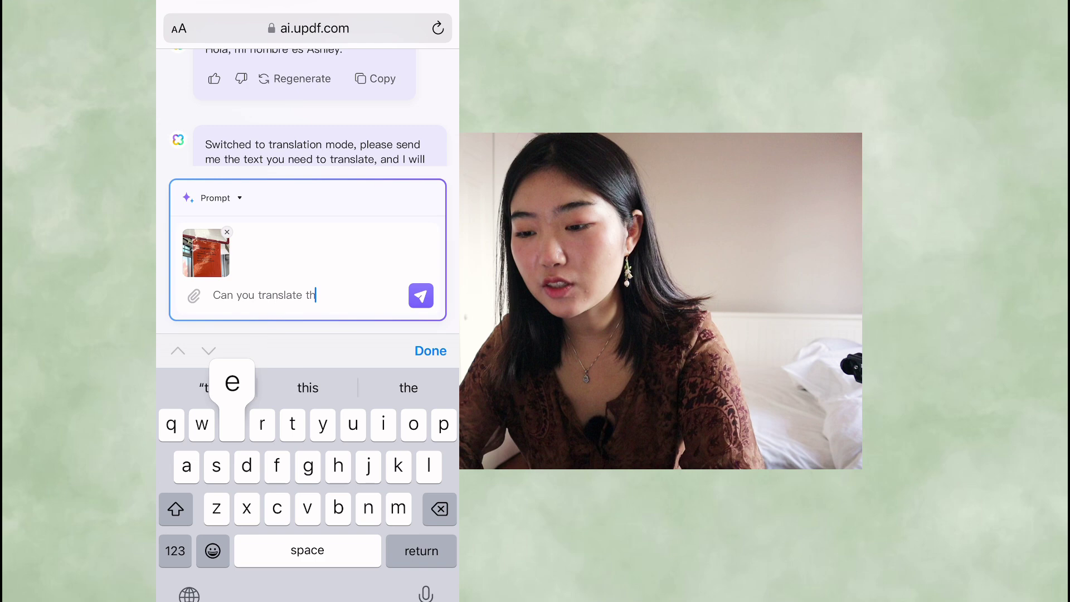
text(e text)
click(421, 296)
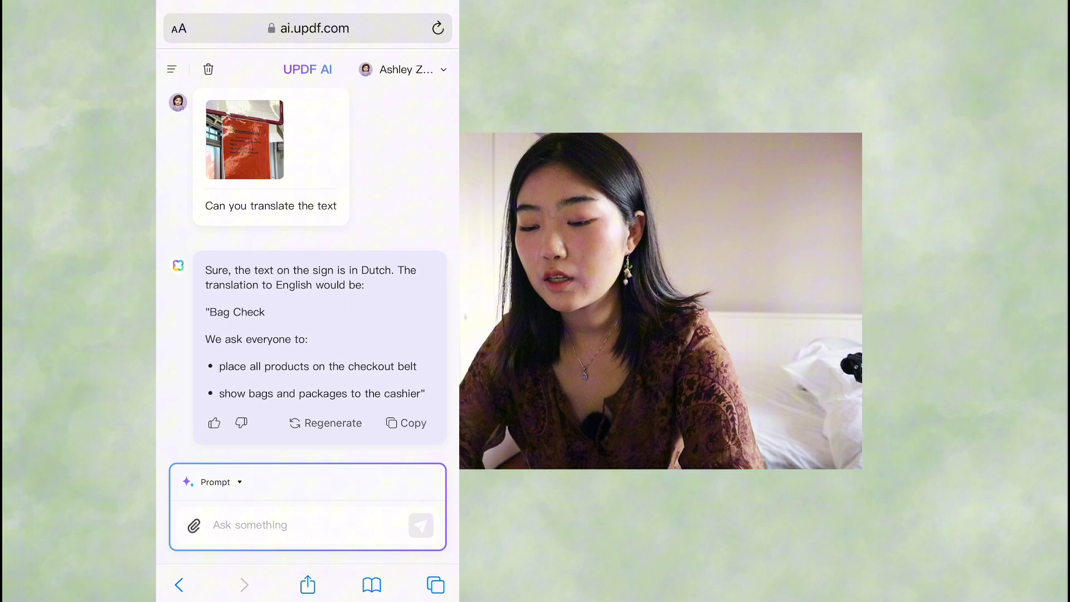
scroll(308, 268, up, 1)
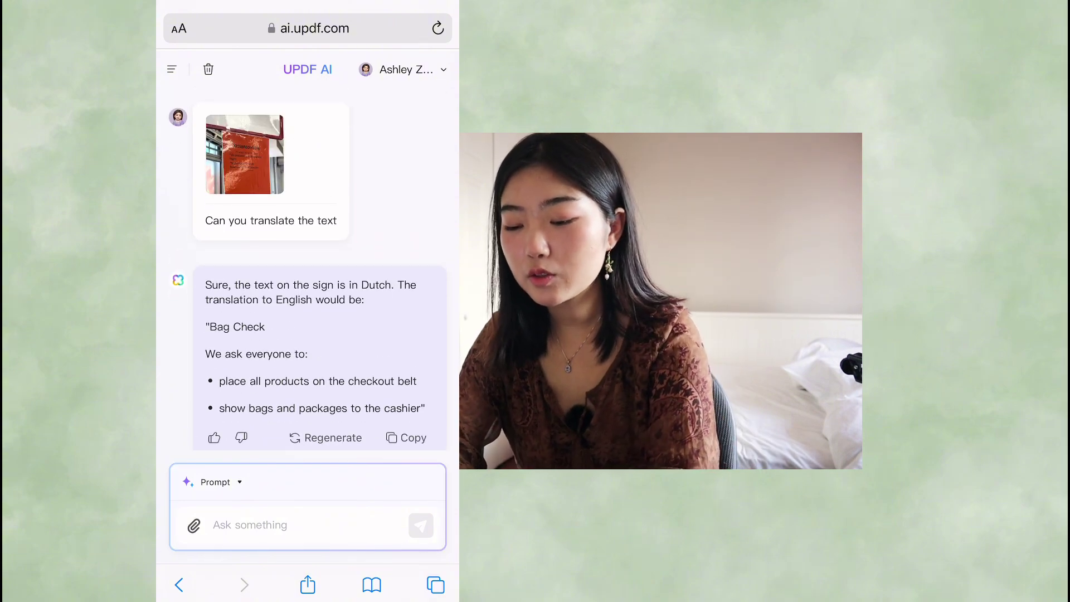
Step: Photograph the printed liability waiver, attach it, and send 'Translate to Japanese'
click(193, 525)
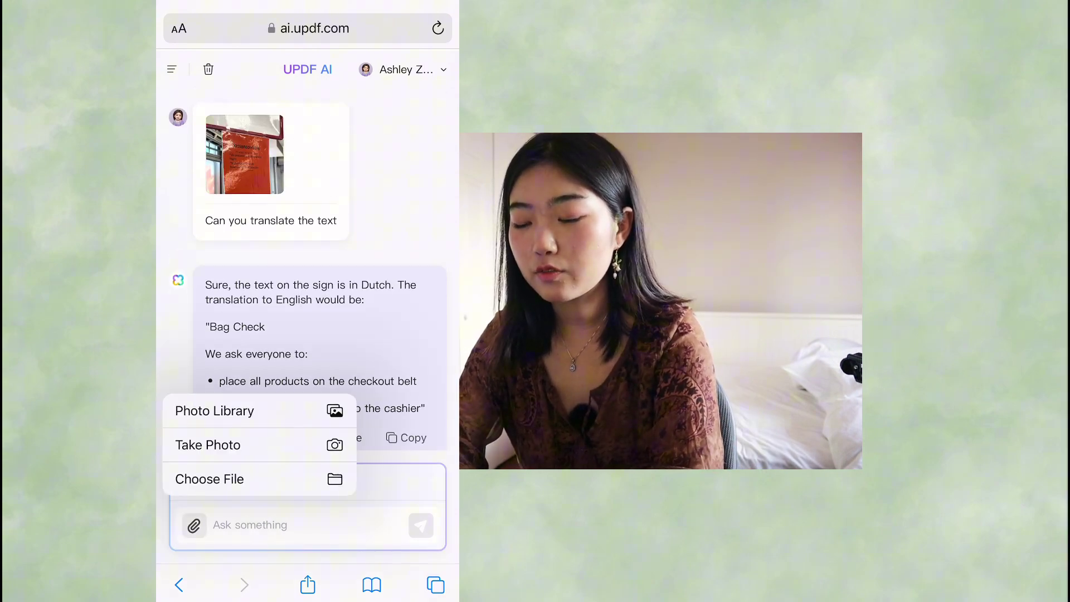
click(207, 444)
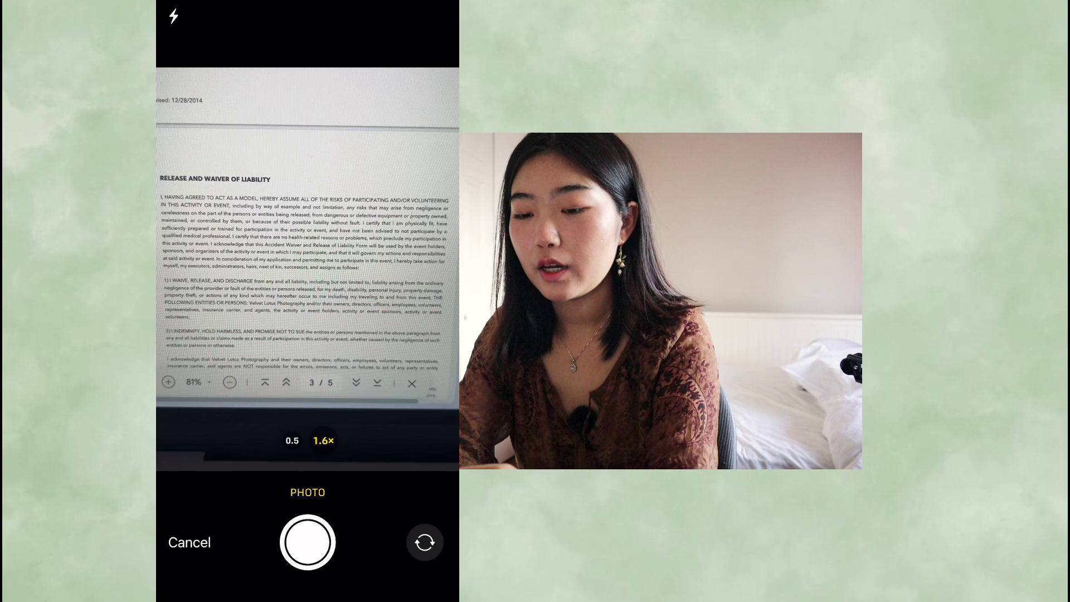
click(307, 541)
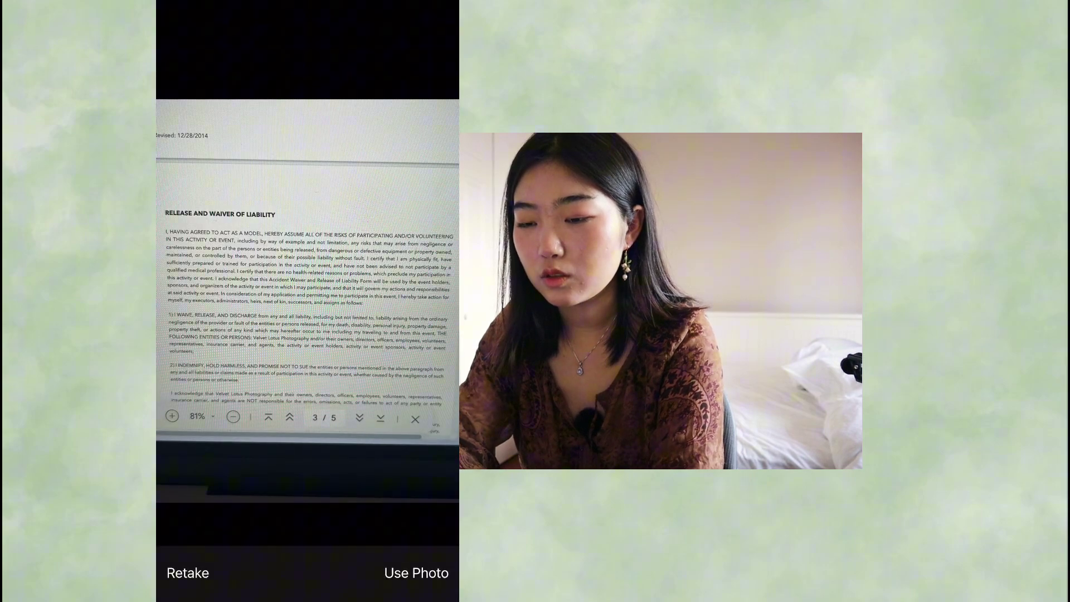
click(416, 573)
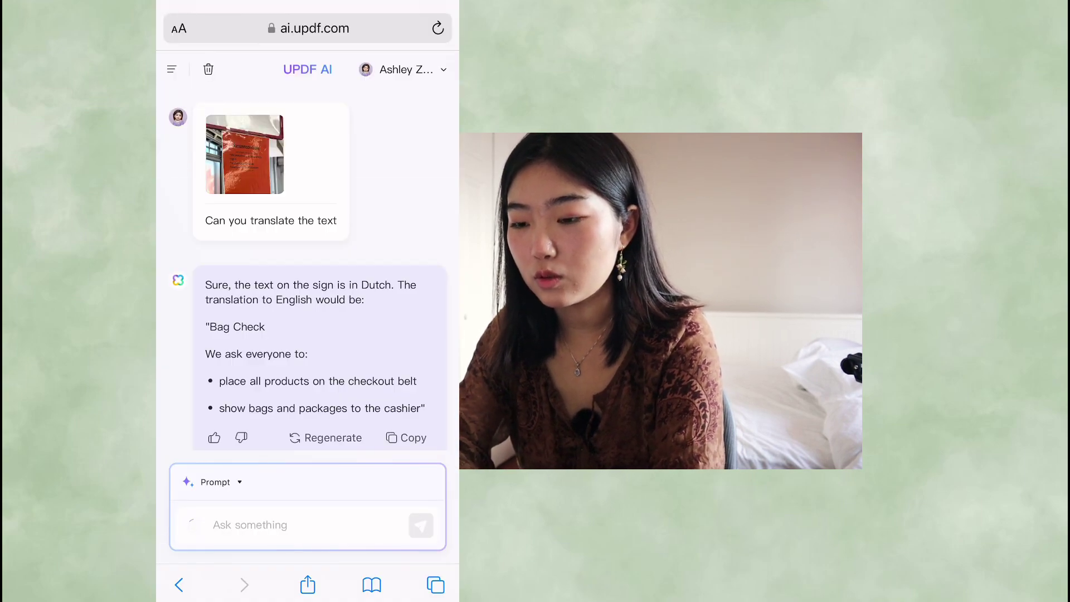
text(Translate t)
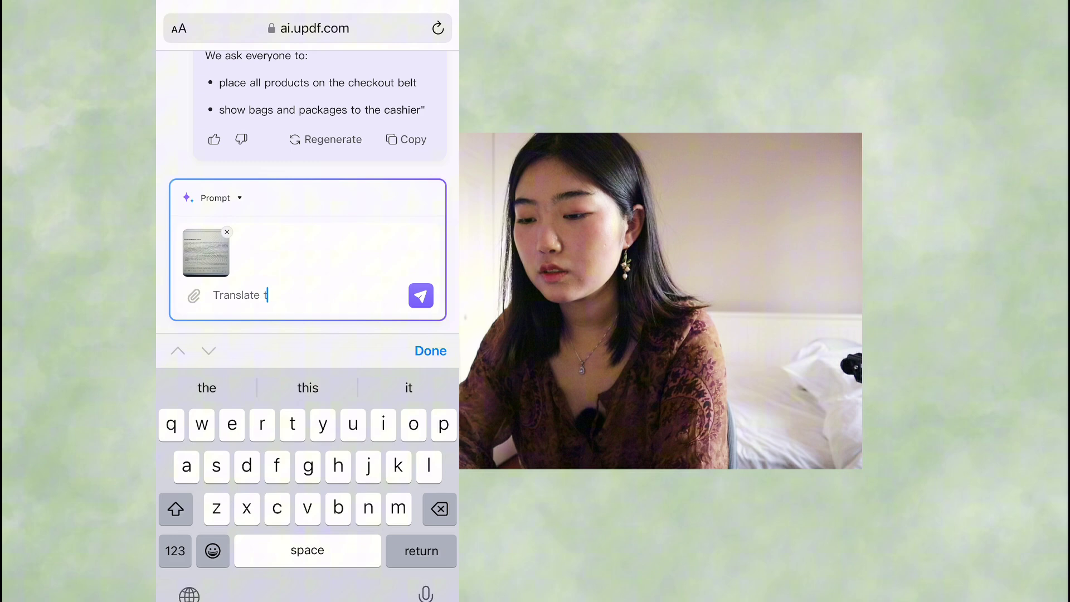
text(o Japanese)
key(Return)
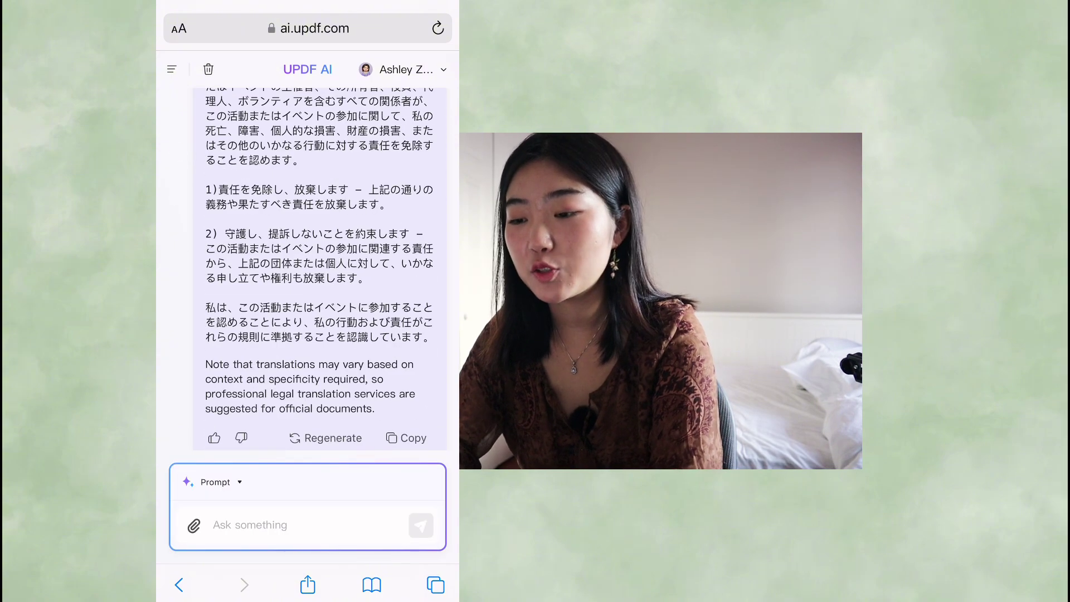
Step: Scroll up and down through the Japanese translation of the photo waiver
scroll(320, 267, up, 10)
scroll(319, 268, up, 2)
scroll(320, 268, down, 2)
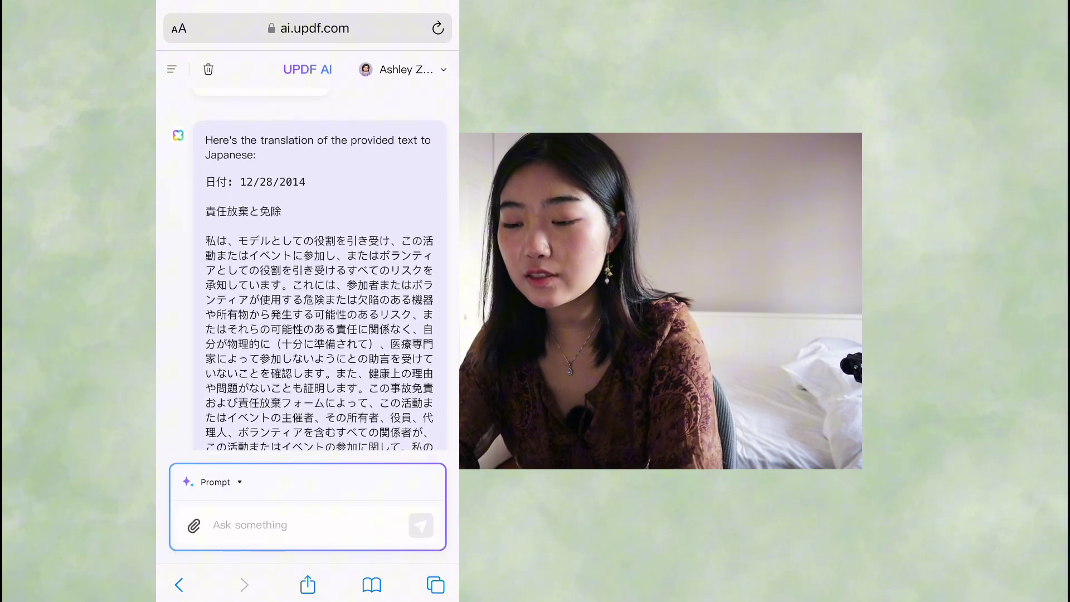
scroll(320, 268, up, 5)
scroll(319, 268, down, 4)
scroll(319, 268, down, 5)
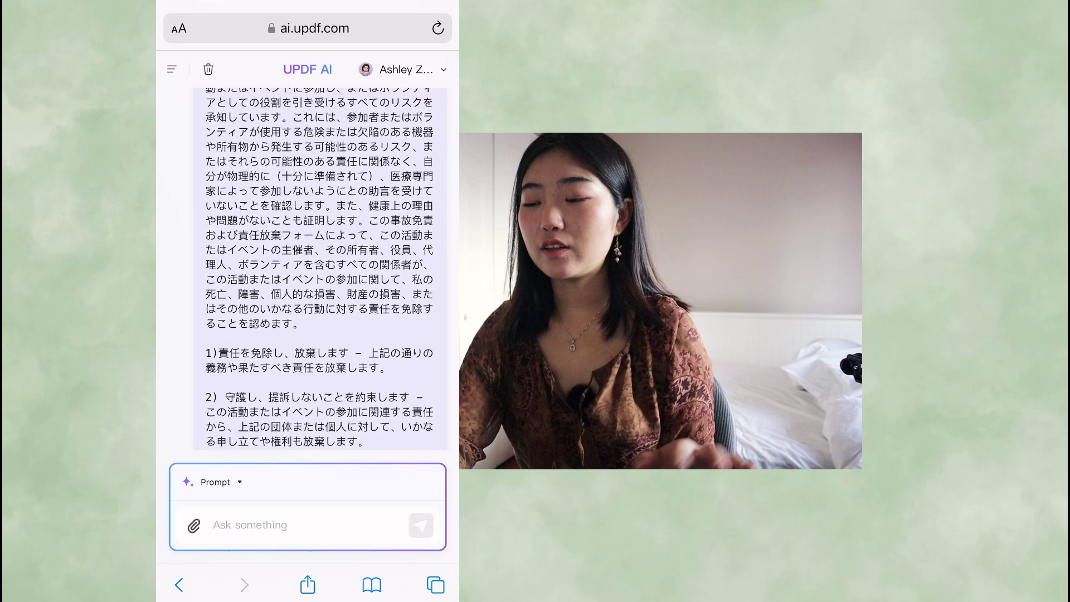
scroll(319, 268, up, 6)
scroll(319, 268, up, 3)
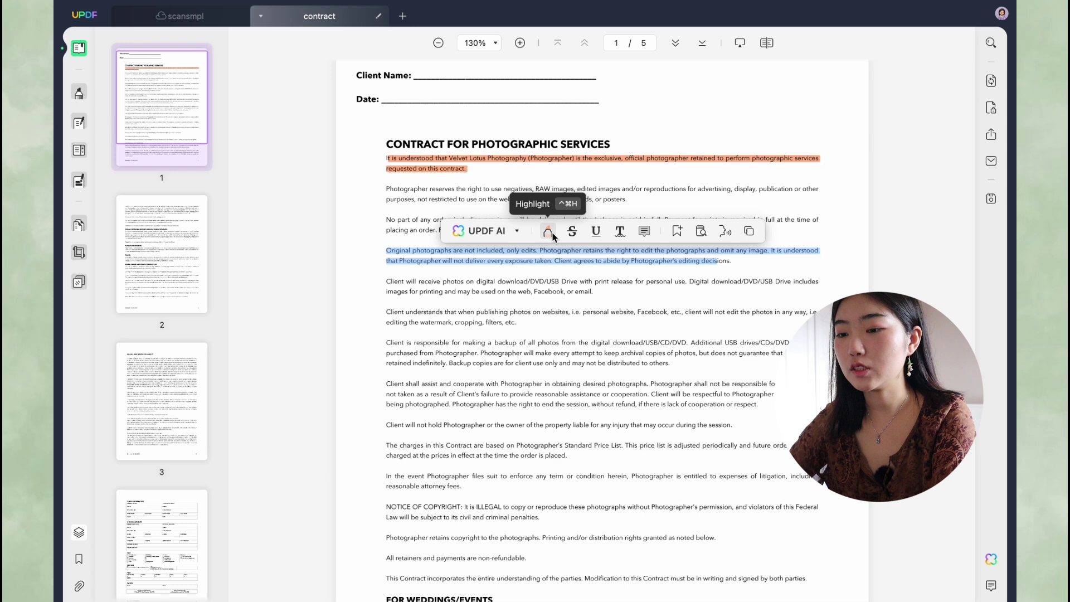
Step: Highlight the paragraph about original photographs, clear the selection, and scroll toward page 3
click(543, 229)
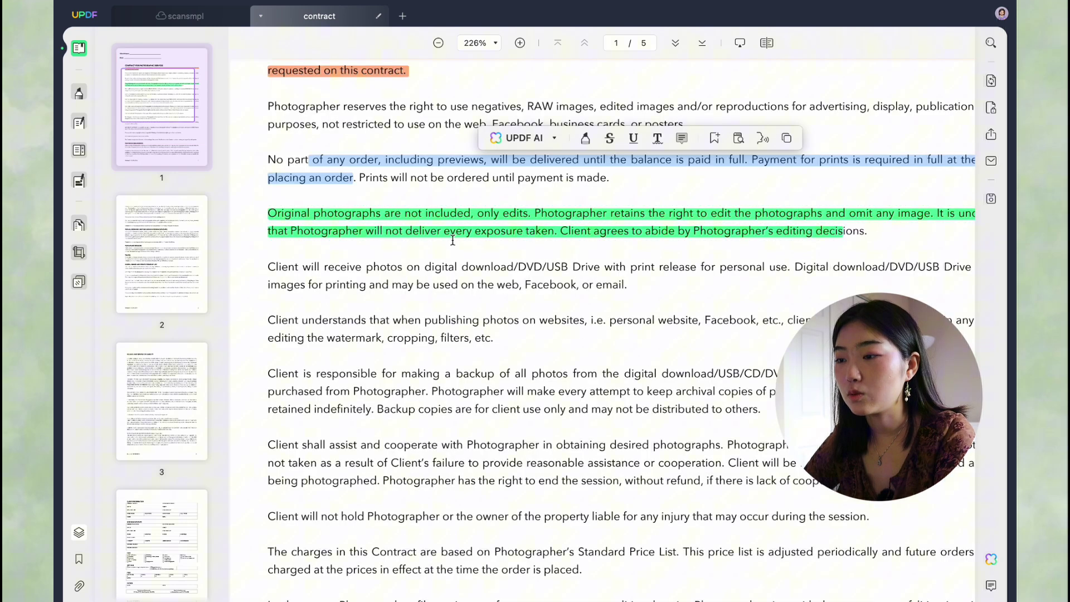
click(409, 283)
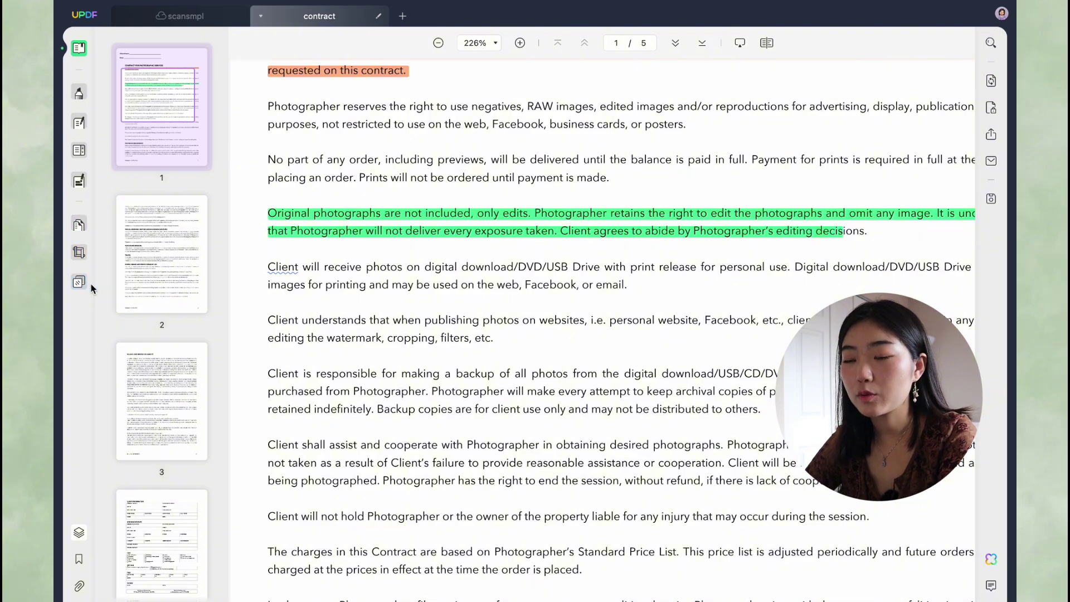
scroll(410, 263, down, 5)
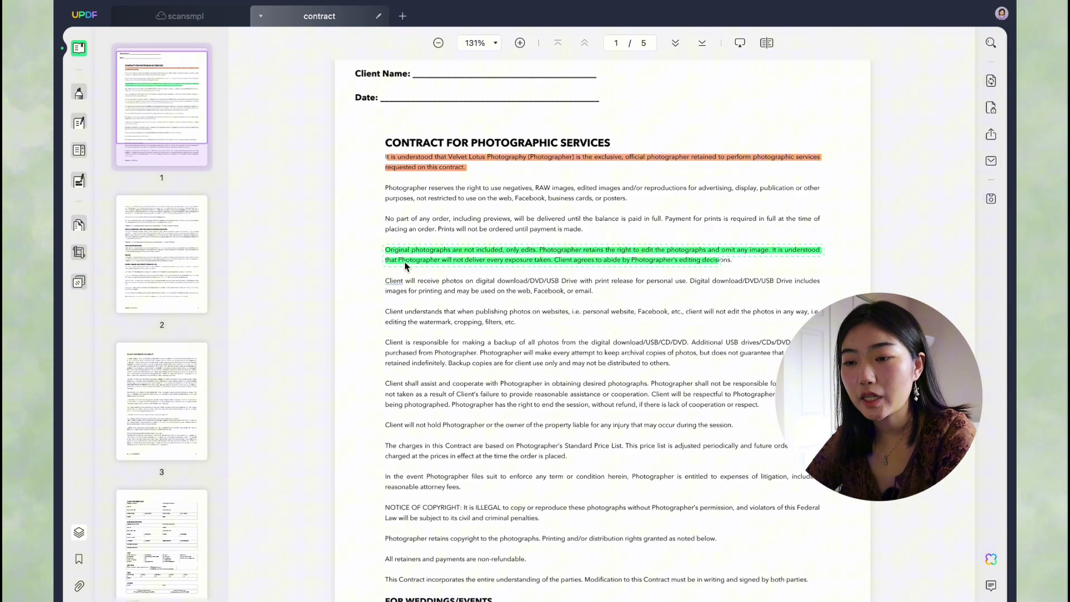
scroll(404, 263, down, 20)
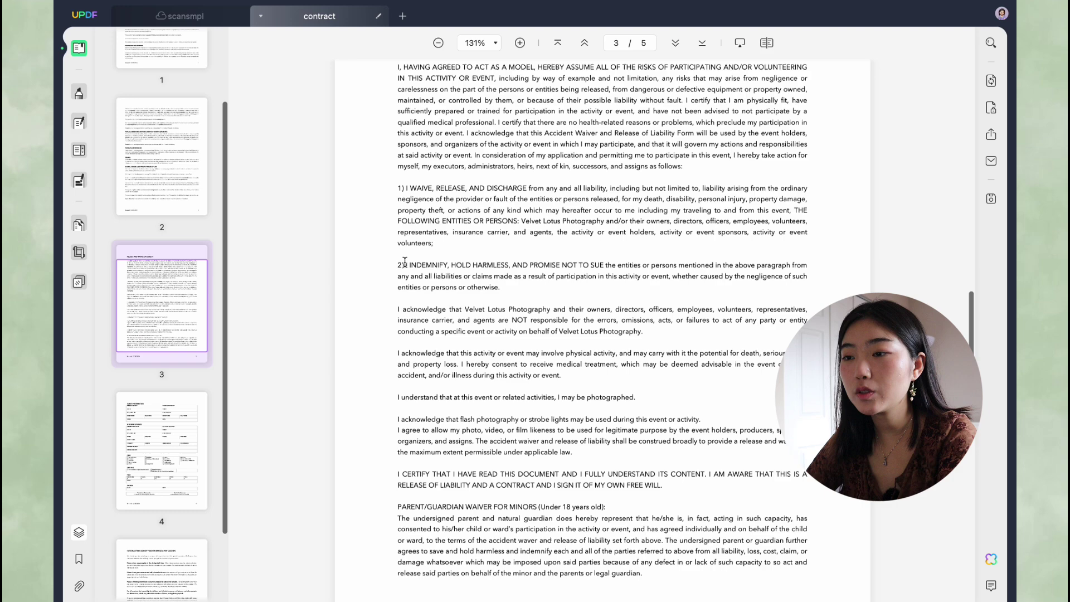
Step: In Edit PDF mode, append 'shdkshdo' after 'volunteers;' in the waiver paragraph, then click other paragraphs
key(super+3)
scroll(438, 212, up, 10)
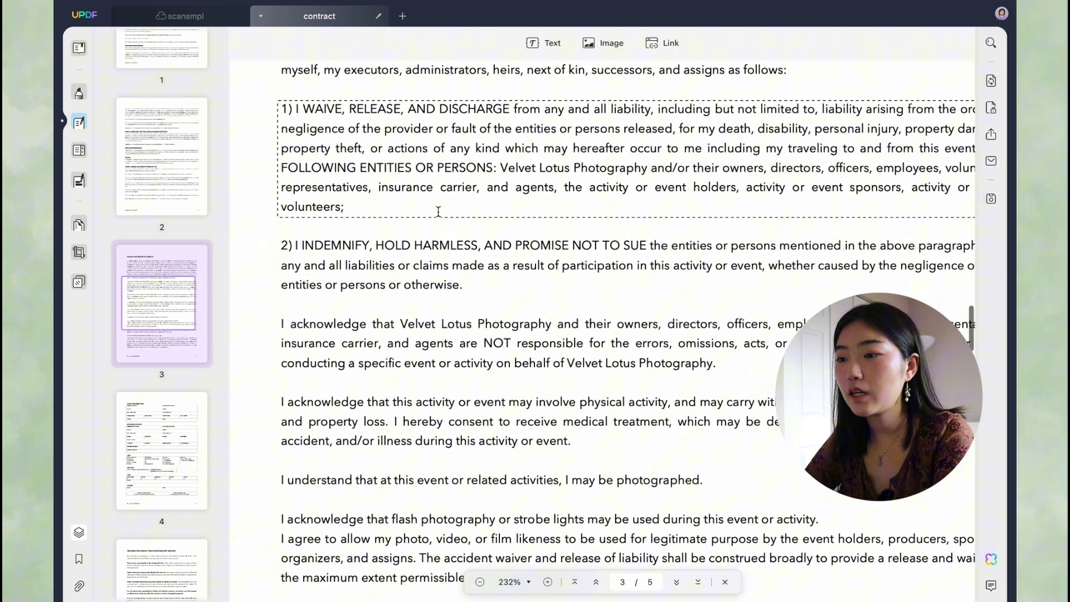
scroll(397, 239, up, 1)
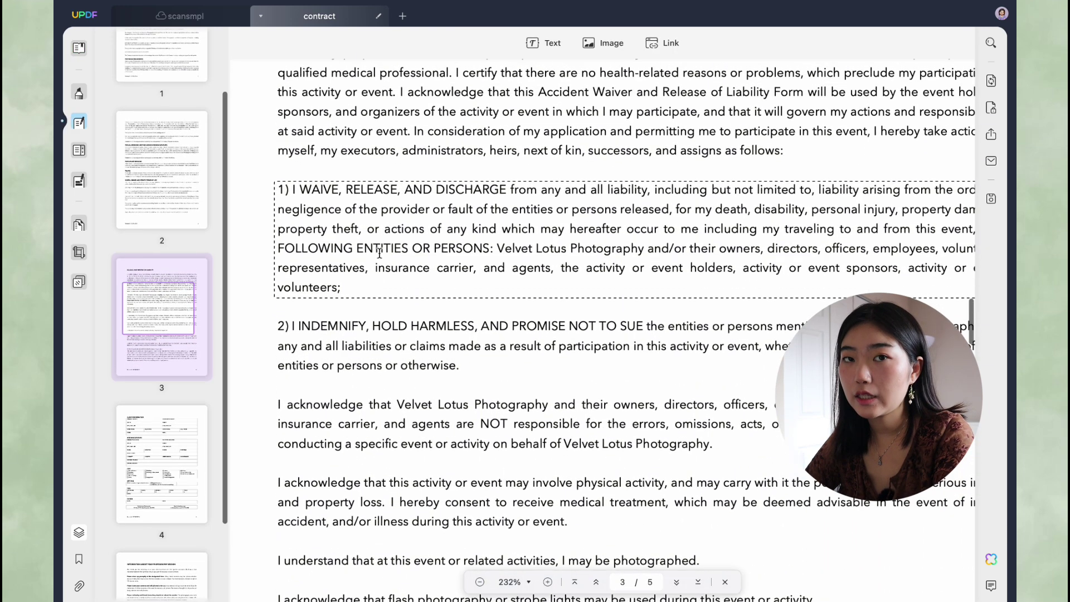
click(368, 292)
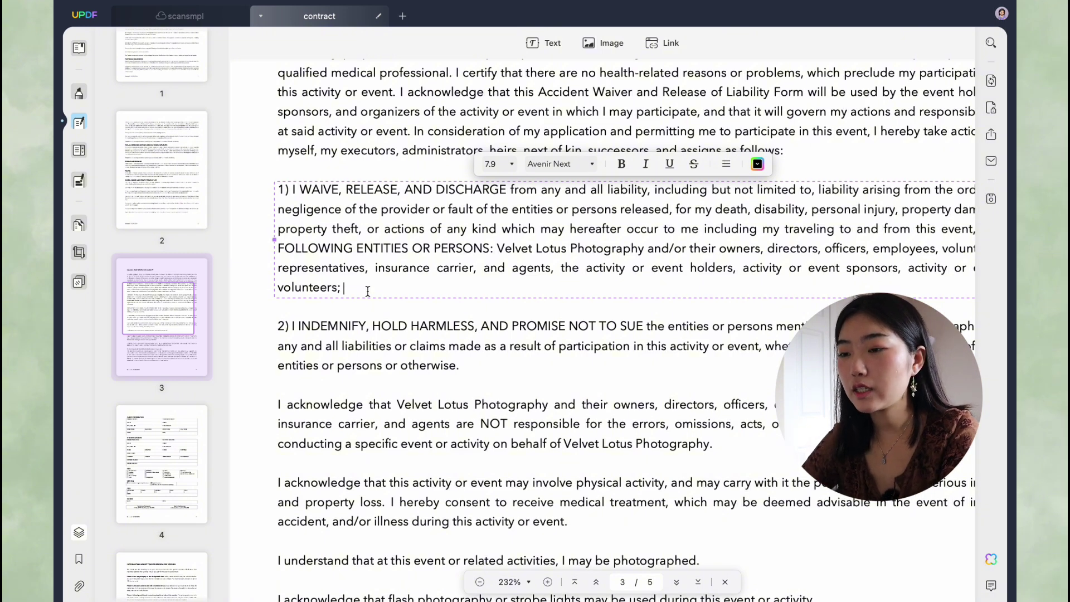
text(shdkshdo)
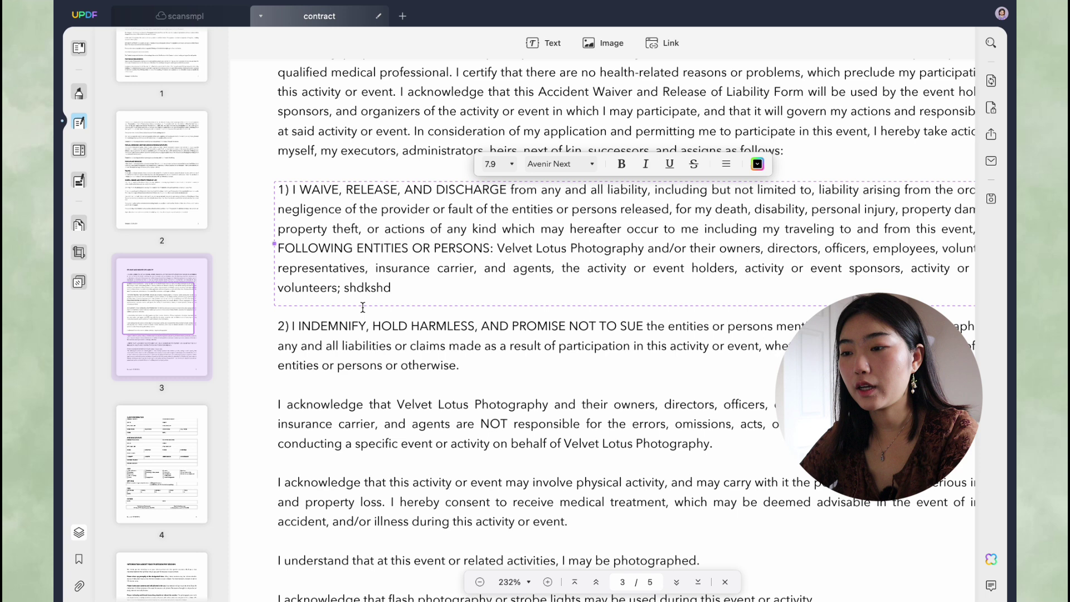
click(347, 359)
click(422, 209)
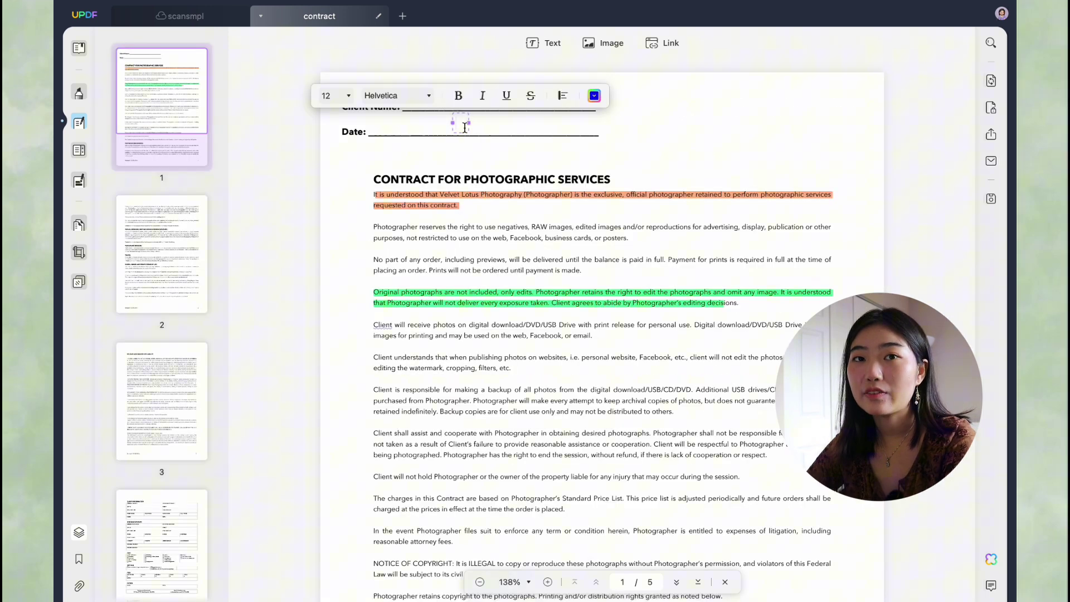
Step: Open the Redact tool and mark the opening words of page 1's second paragraph for redaction
click(352, 203)
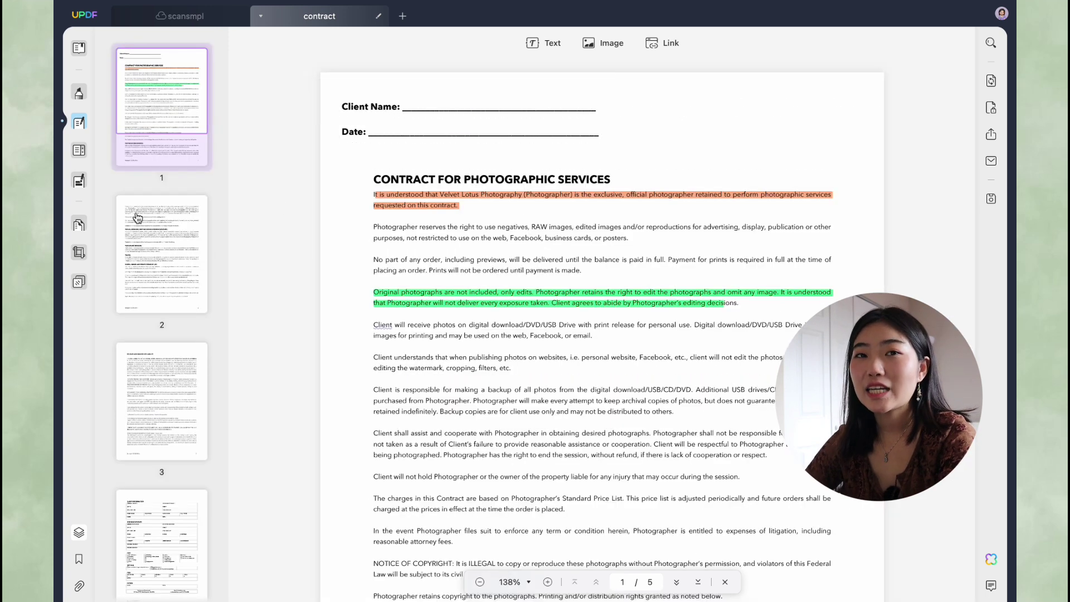
click(79, 181)
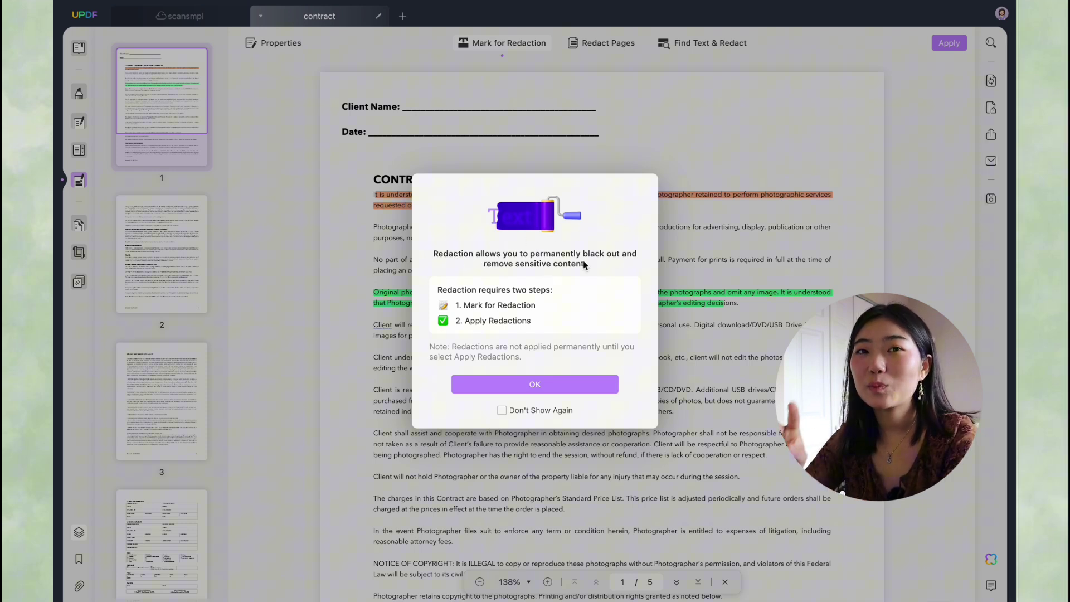
click(546, 385)
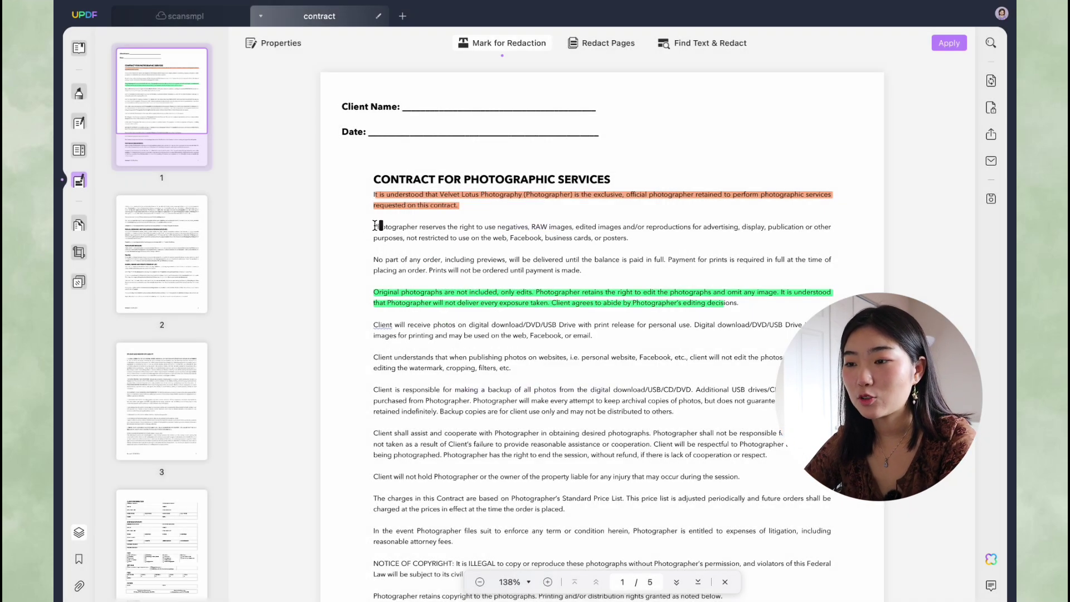
drag(372, 227, 575, 228)
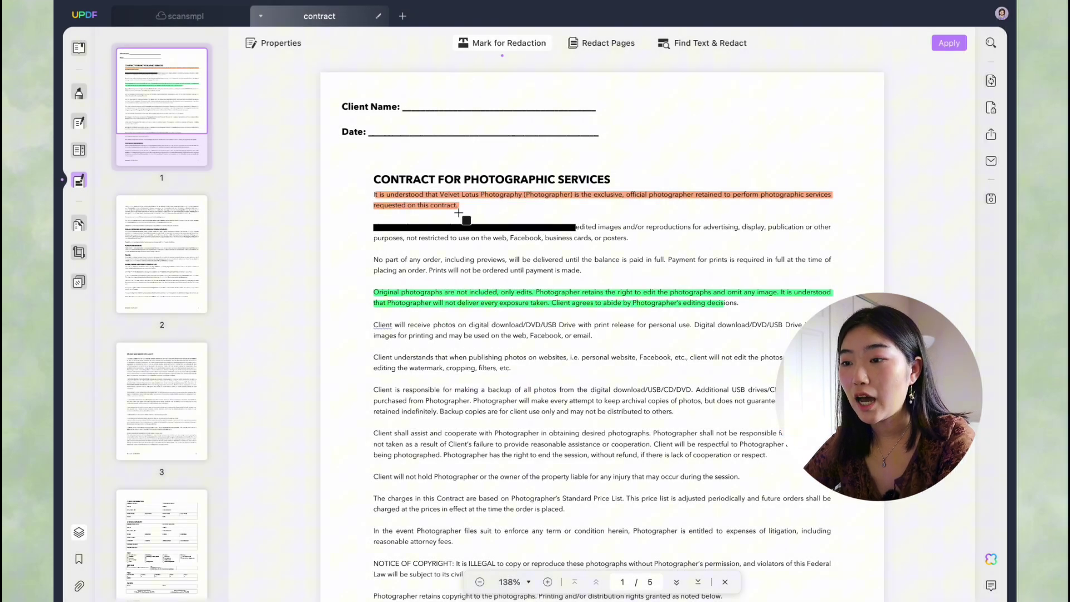
click(403, 229)
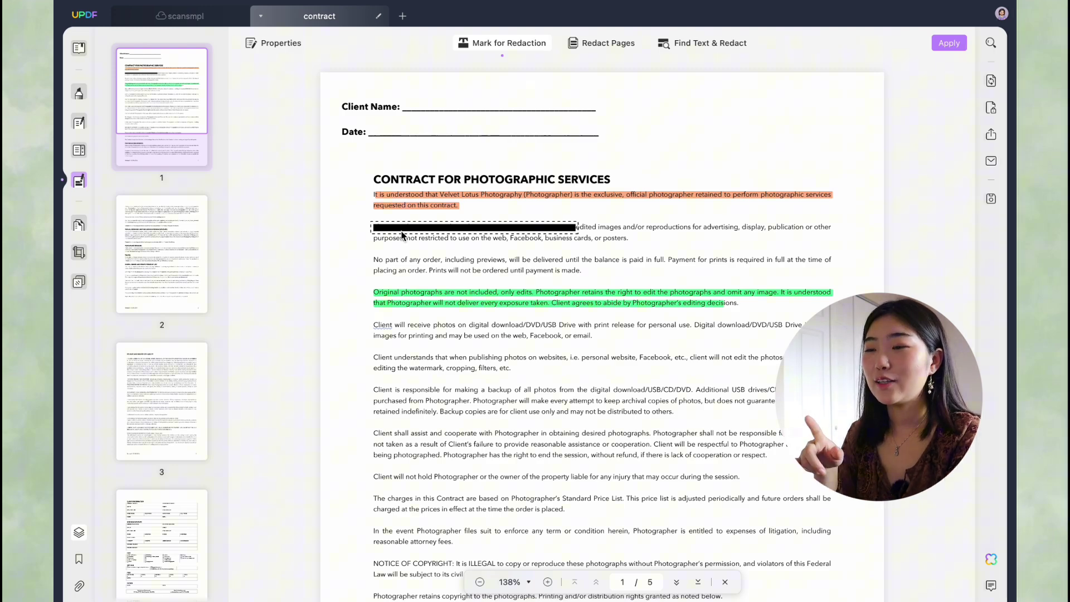
Step: Mark the two lines under FOR WEDDINGS/EVENTS for redaction and return to Edit PDF
scroll(486, 231, down, 8)
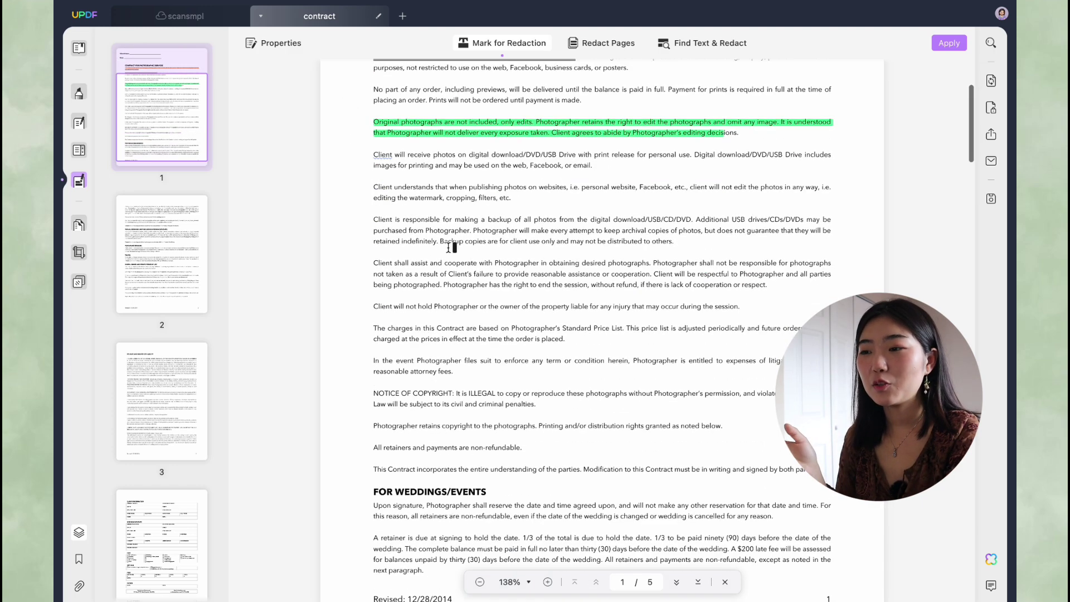
drag(373, 250, 785, 268)
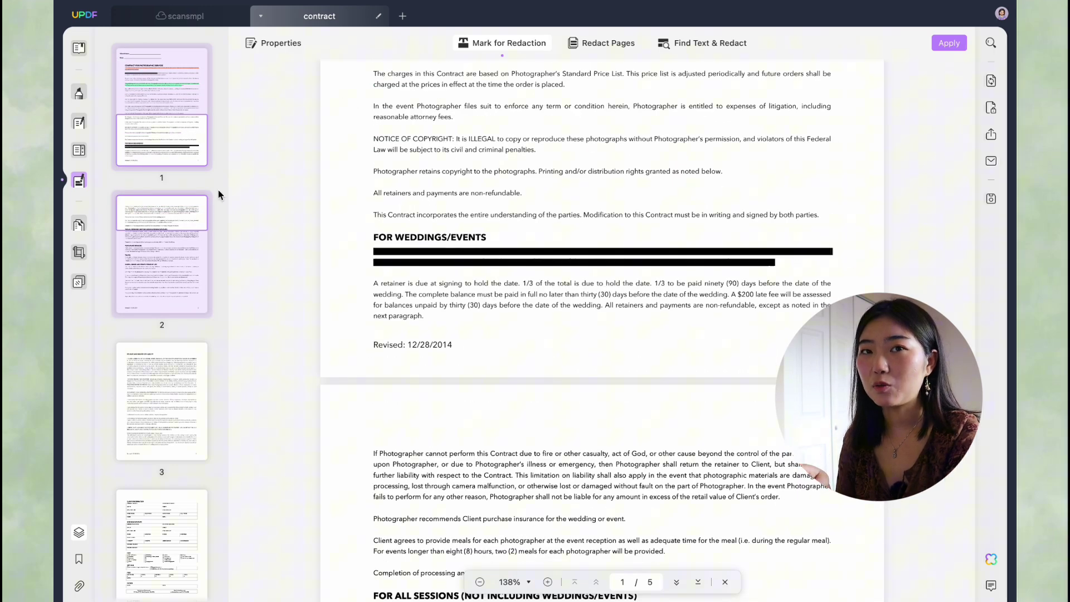
scroll(518, 139, down, 1)
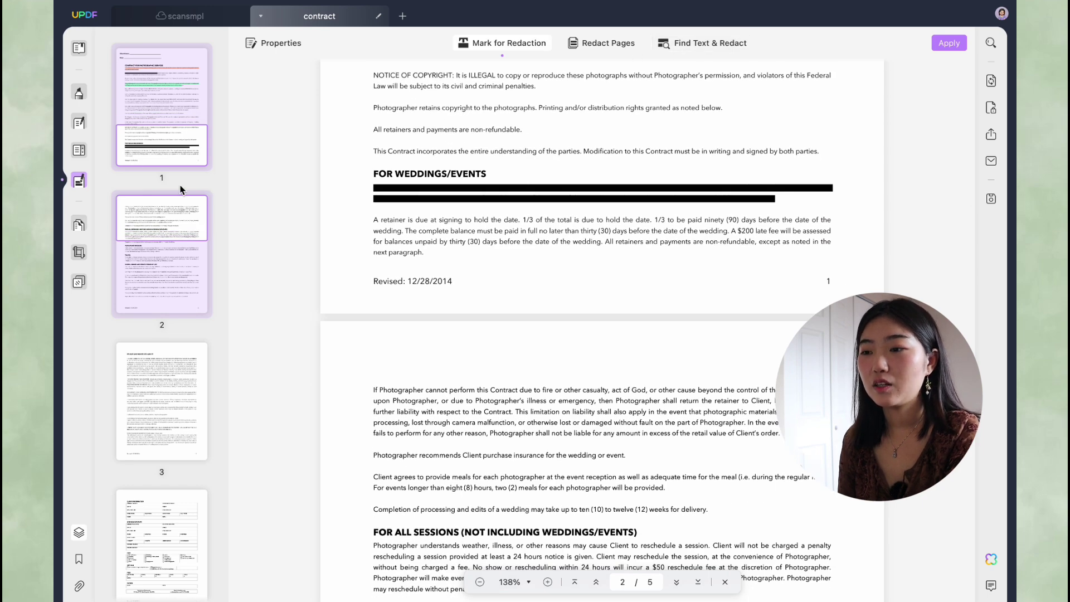
click(78, 122)
Step: Add a diagonal 'DRAFTED COPY UNOFFICIAL' watermark at about 205% to the pages
scroll(543, 154, up, 2)
scroll(543, 154, up, 6)
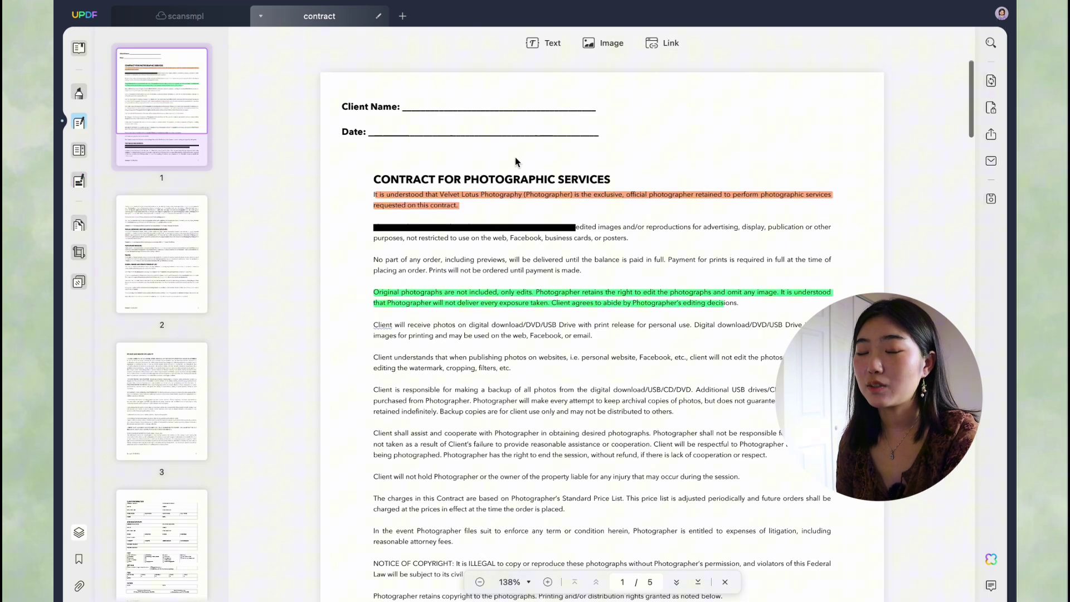
scroll(366, 220, down, 1)
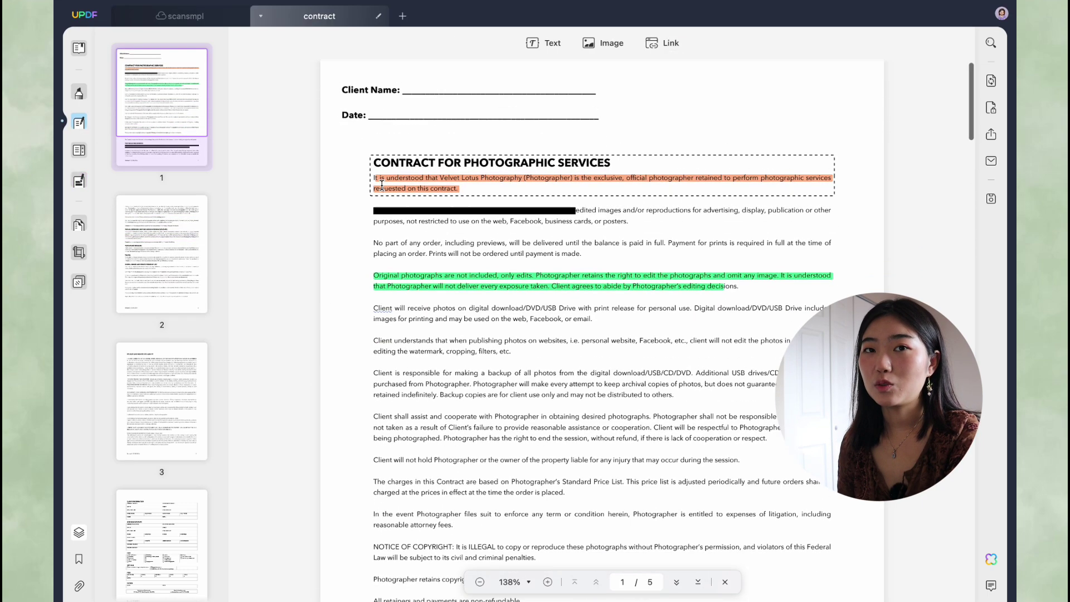
click(78, 282)
click(939, 588)
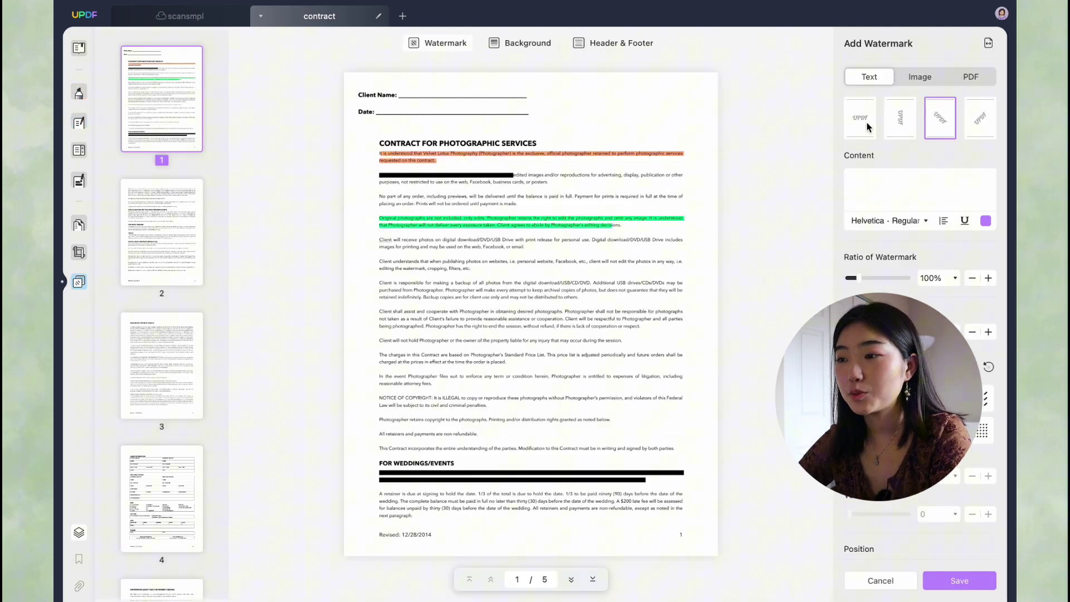
text(DRAFTED COPY UNOFFICIAL)
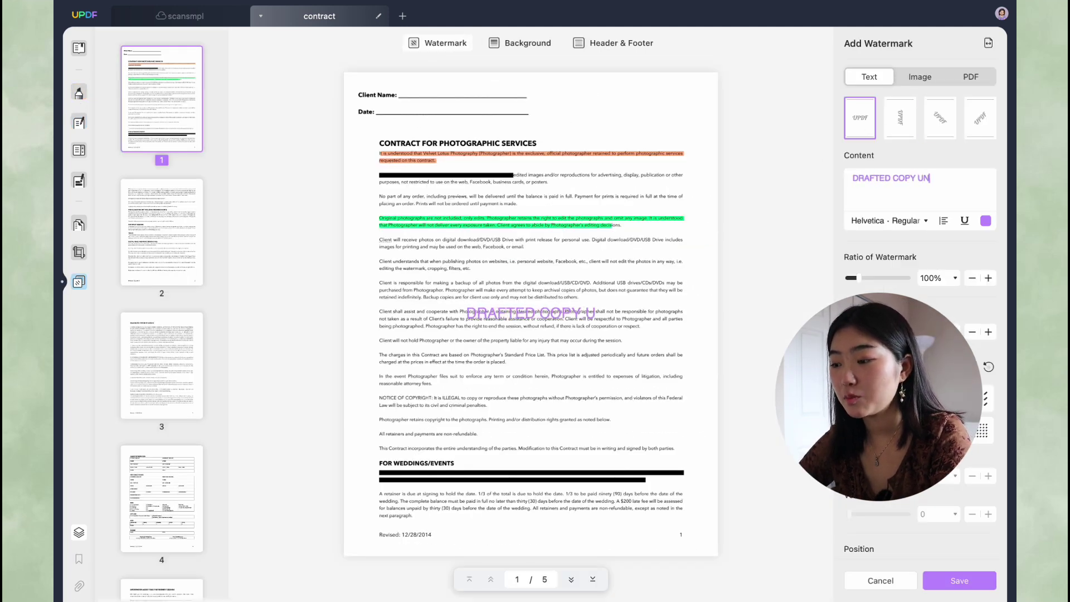
click(980, 117)
drag(858, 278, 872, 278)
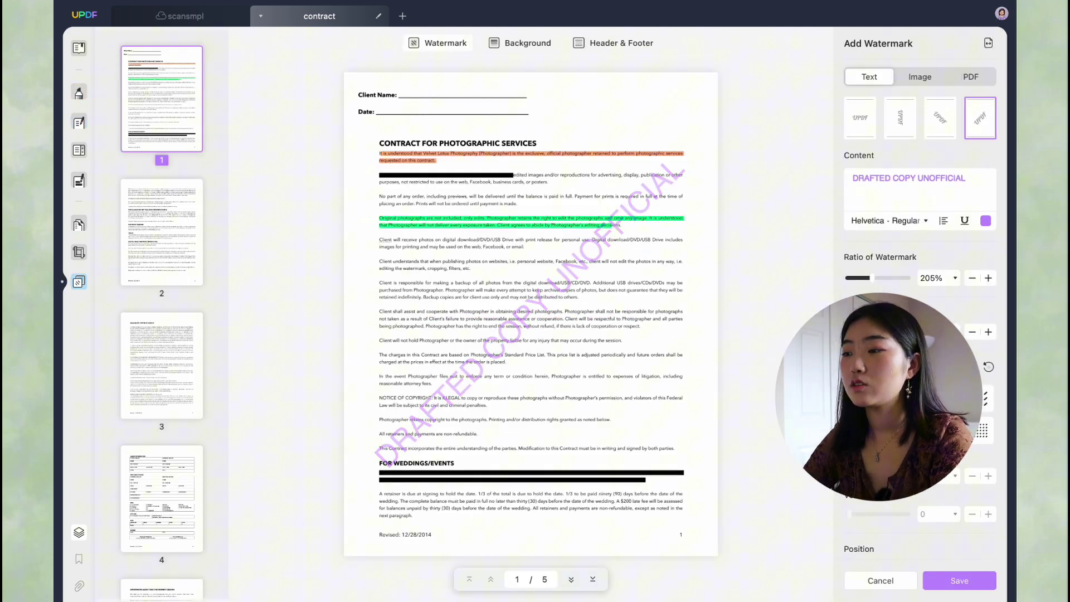
click(959, 581)
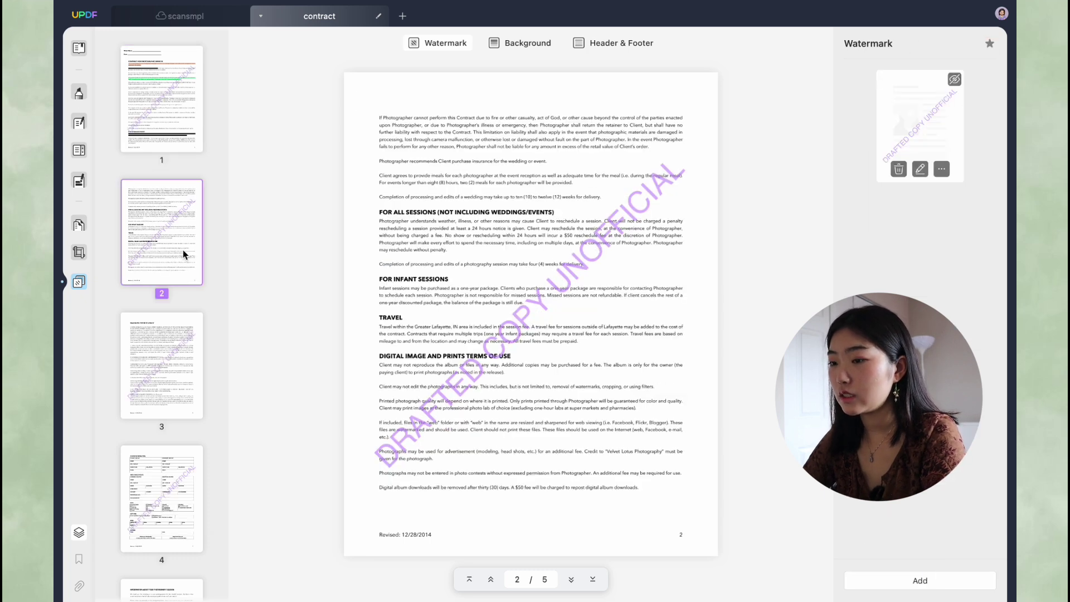
Step: Save a solid colour page background after trying a Downloads PNG at 20%, then open Header & Footer
scroll(569, 264, down, 6)
click(527, 43)
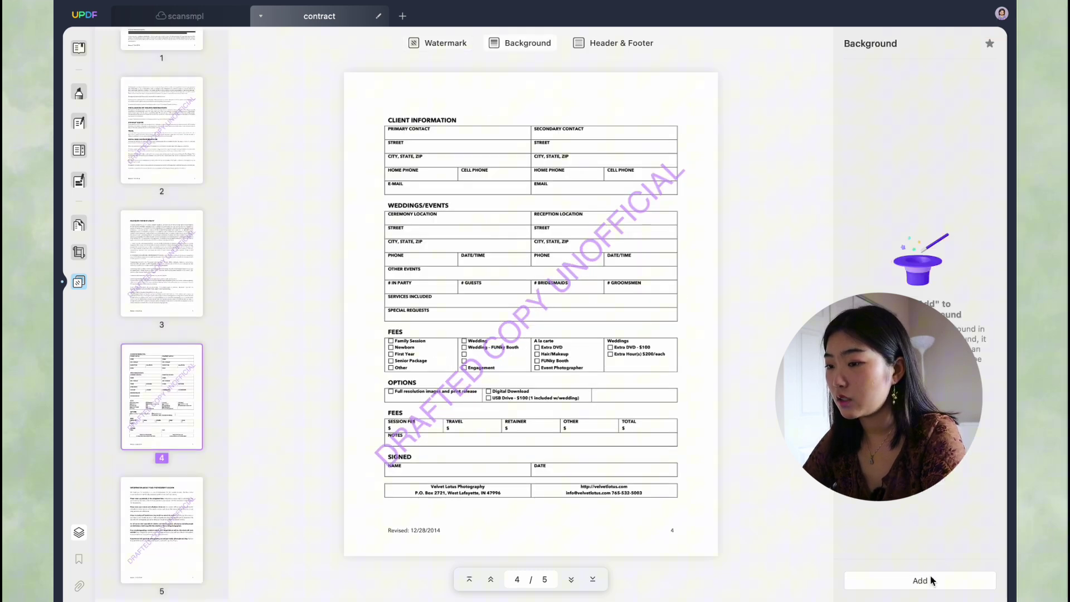
click(920, 581)
click(920, 76)
click(988, 194)
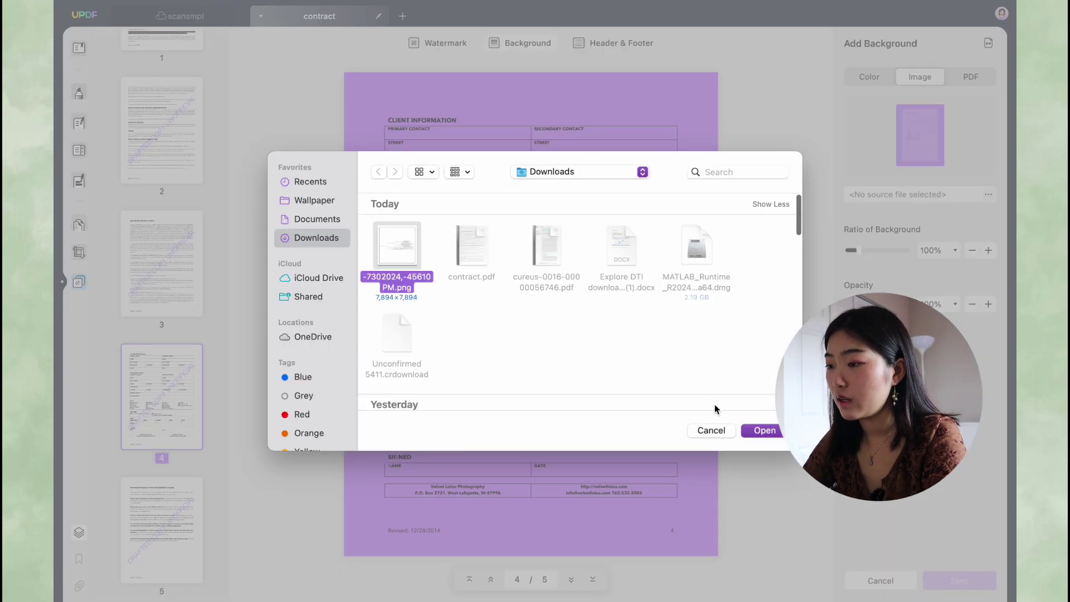
click(764, 430)
drag(862, 252, 848, 251)
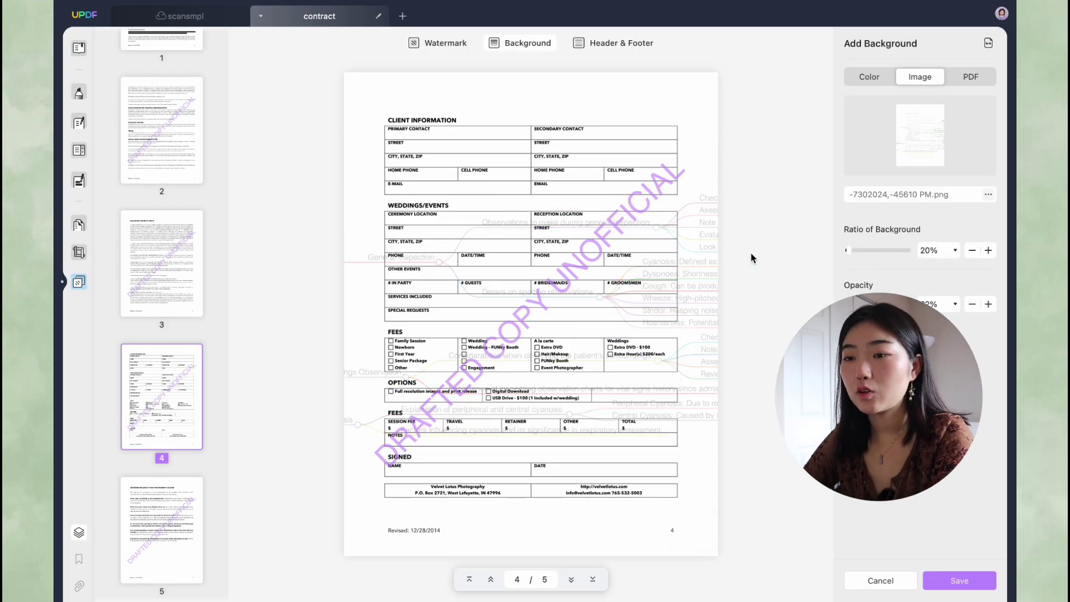
click(971, 76)
click(869, 77)
click(959, 580)
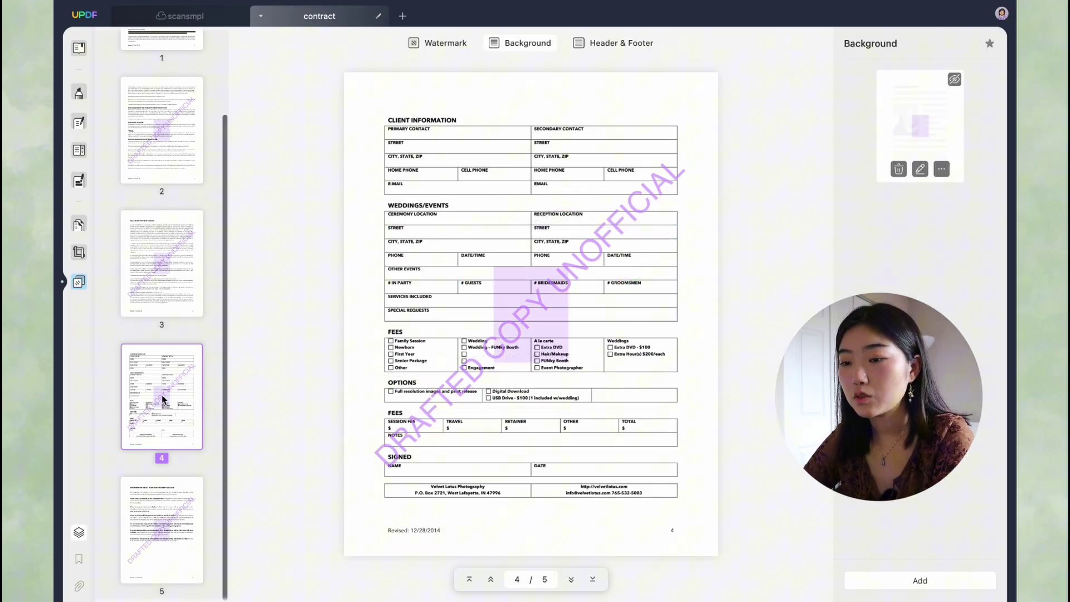
scroll(164, 399, up, 3)
click(613, 43)
Step: Cancel the new header and footer, discard its unapplied changes, and switch to the Comment tool
click(920, 580)
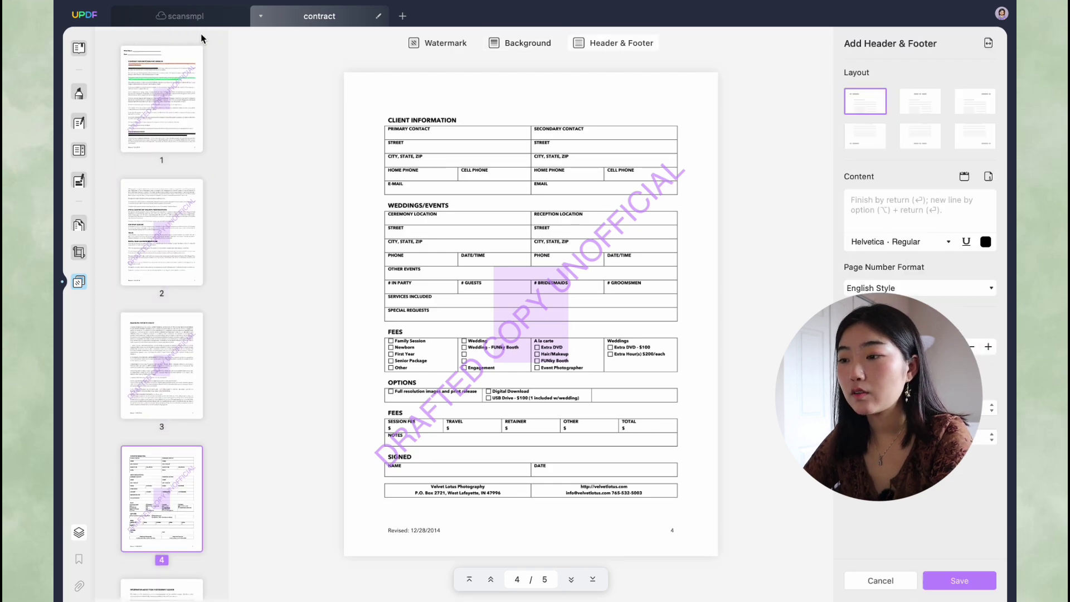
click(201, 38)
click(535, 366)
click(78, 93)
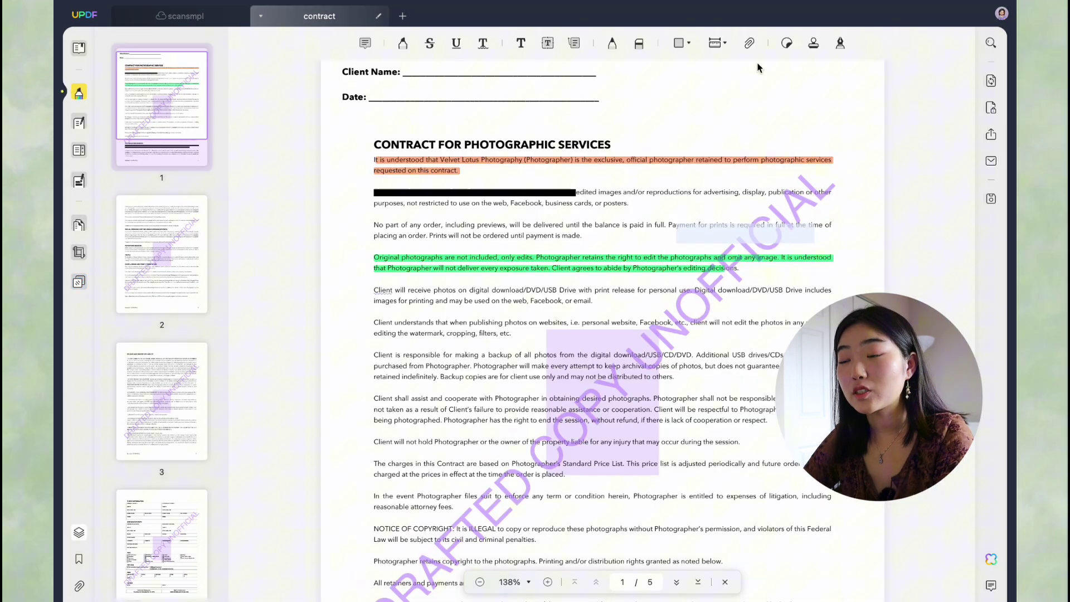